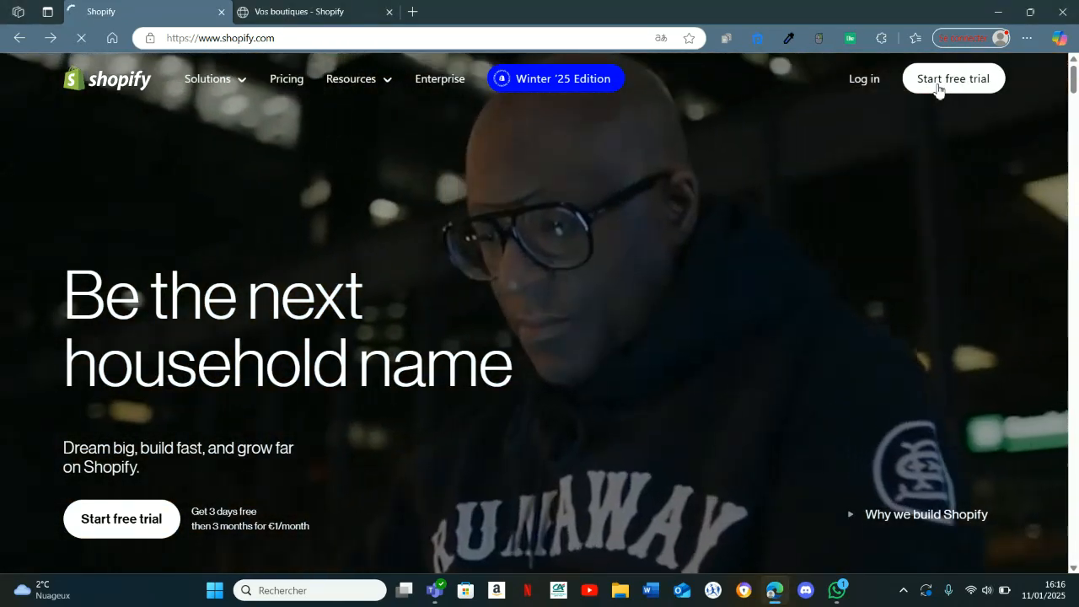
Open the free-trial sign-up page, and start creating a store from the existing account's store list.
{"action": "left_click", "coordinate": [940, 83]}
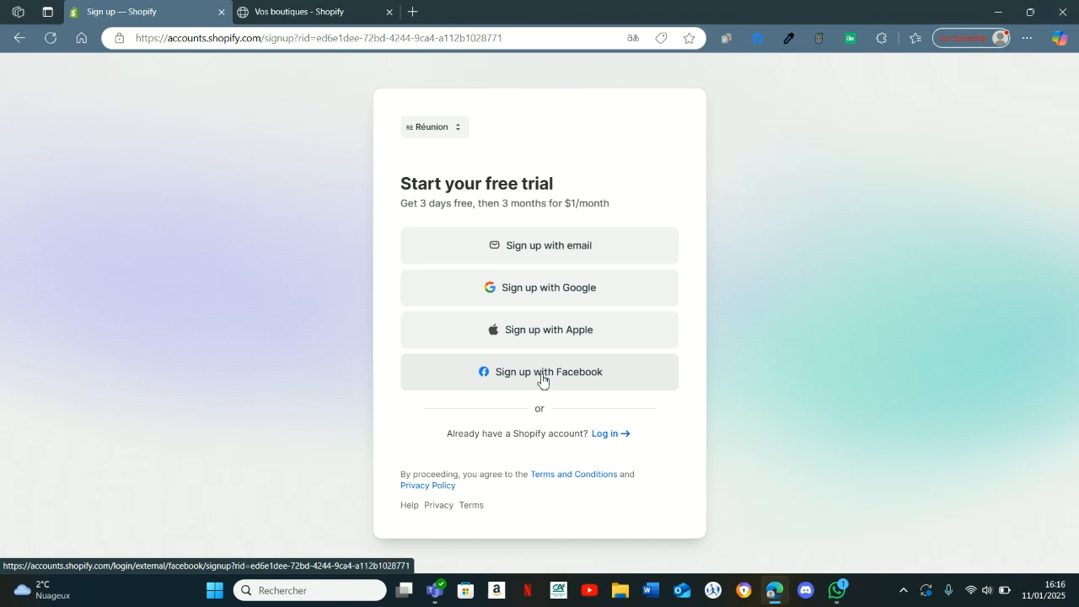
{"action": "left_click", "coordinate": [313, 7]}
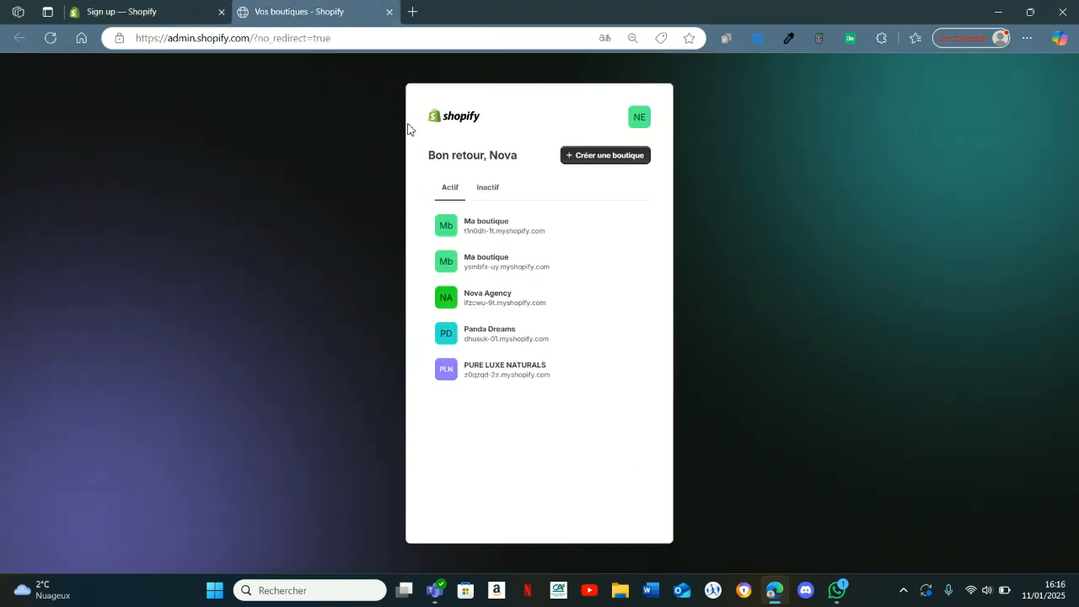
{"action": "left_click", "coordinate": [500, 187]}
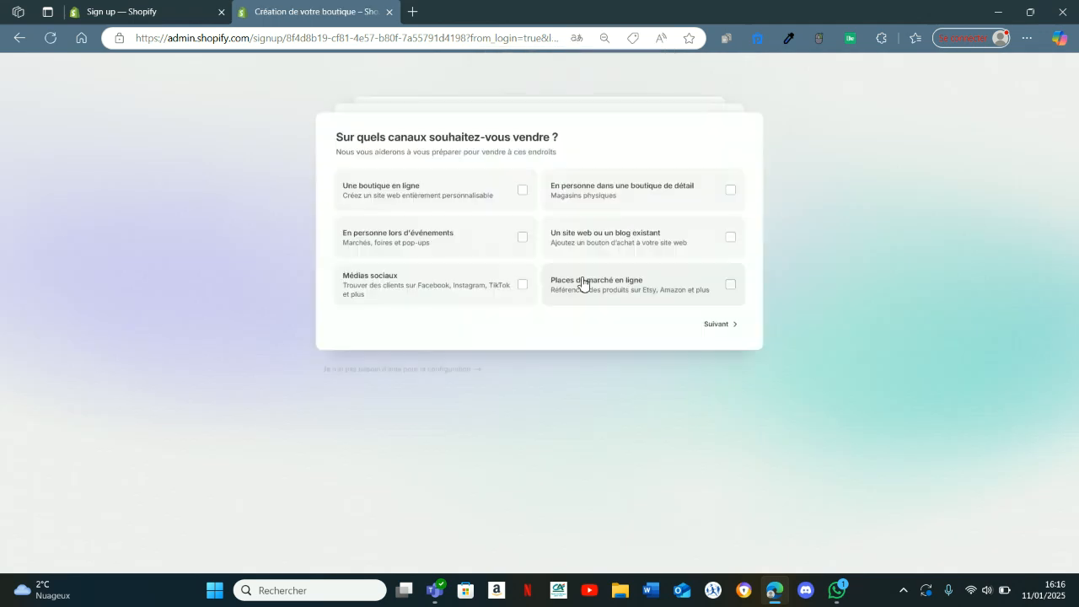
Go through the store onboarding questions without giving answers and postpone the plan choice.
{"action": "left_click", "coordinate": [724, 327]}
{"action": "left_click", "coordinate": [729, 209]}
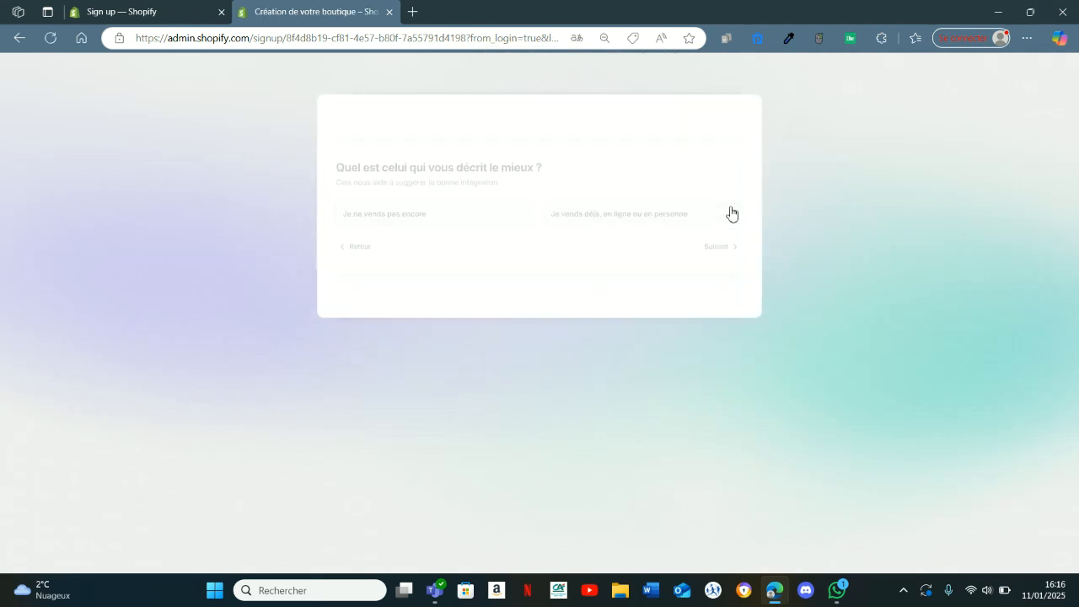
{"action": "left_click", "coordinate": [713, 316]}
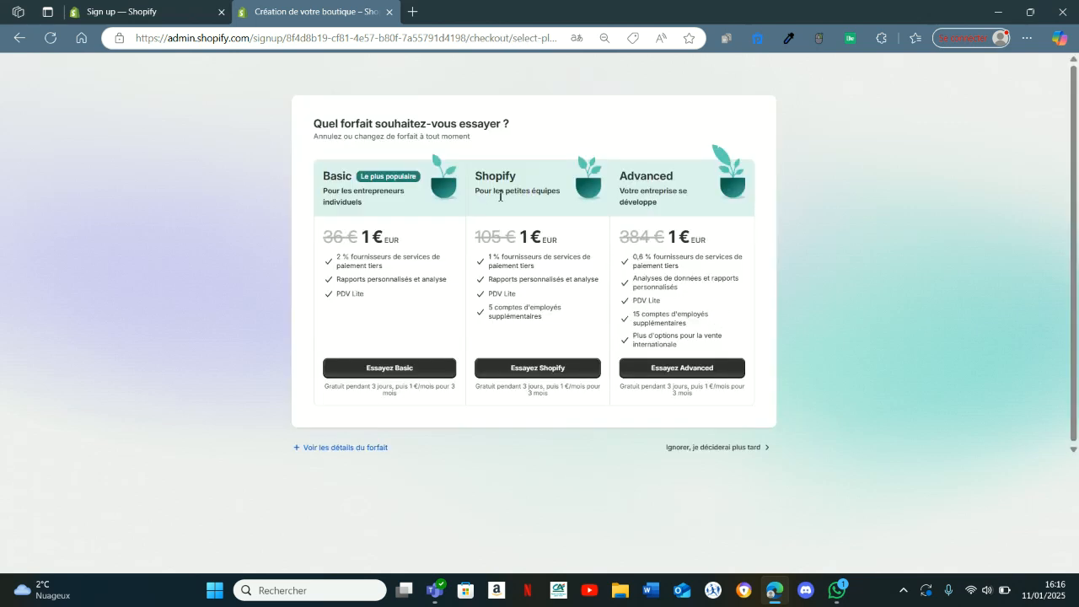
{"action": "left_click", "coordinate": [696, 478]}
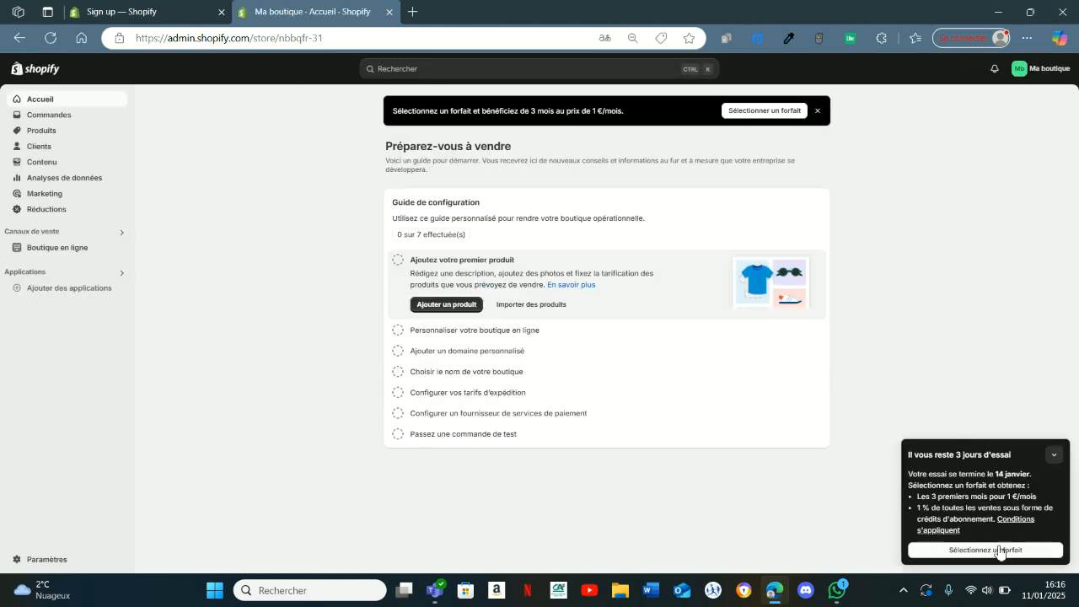
Review the Basic plan's subscription checkout, checking the three-month offer and the regular price, and close it without subscribing.
{"action": "left_click", "coordinate": [984, 551]}
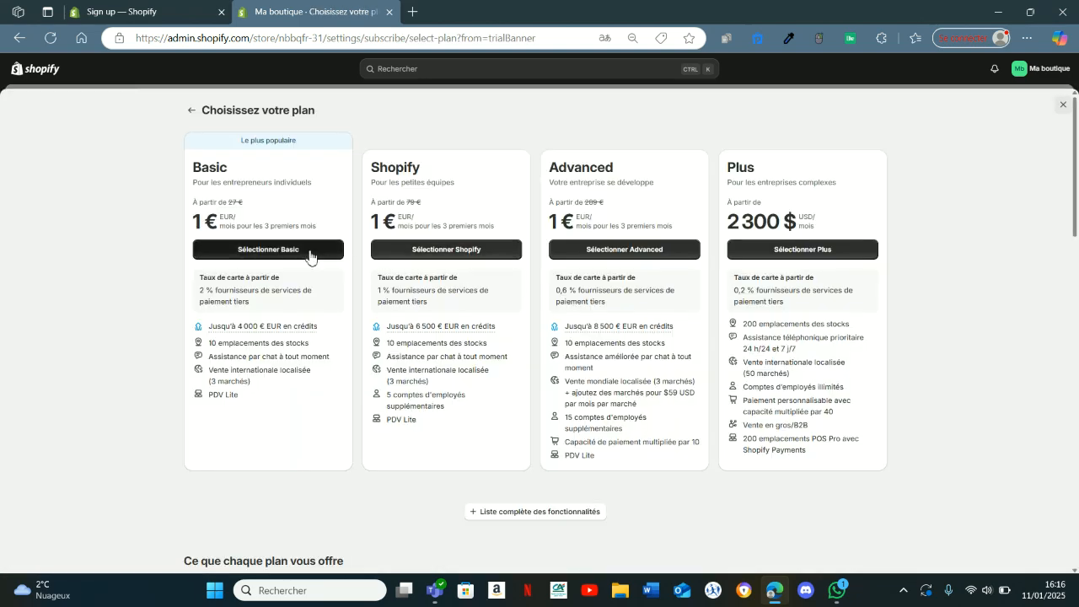
{"action": "left_click", "coordinate": [309, 251]}
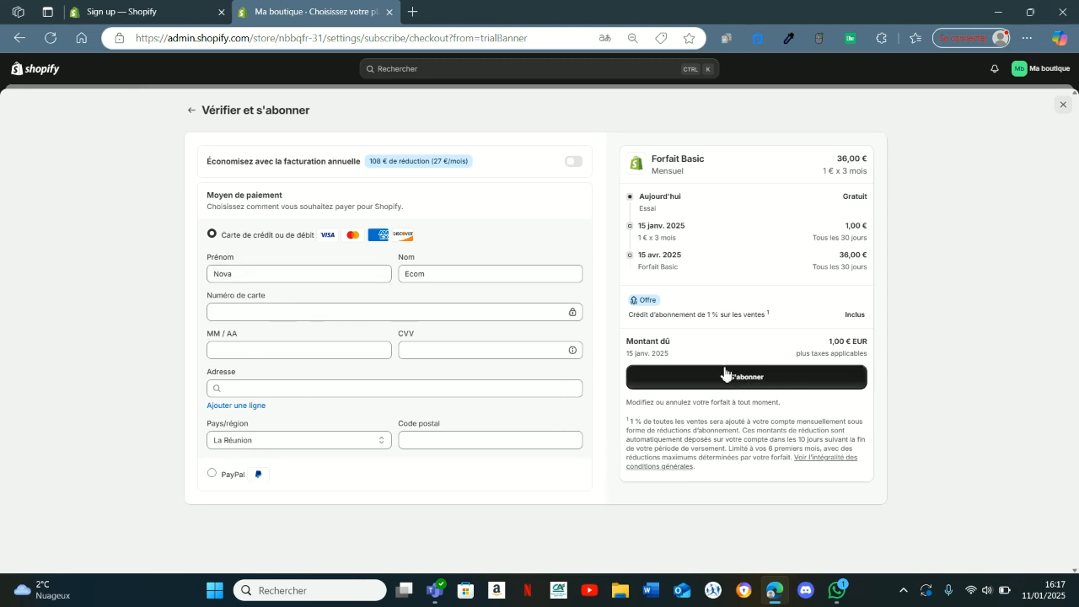
{"action": "left_click_drag", "start_coordinate": [647, 239], "coordinate": [684, 247]}
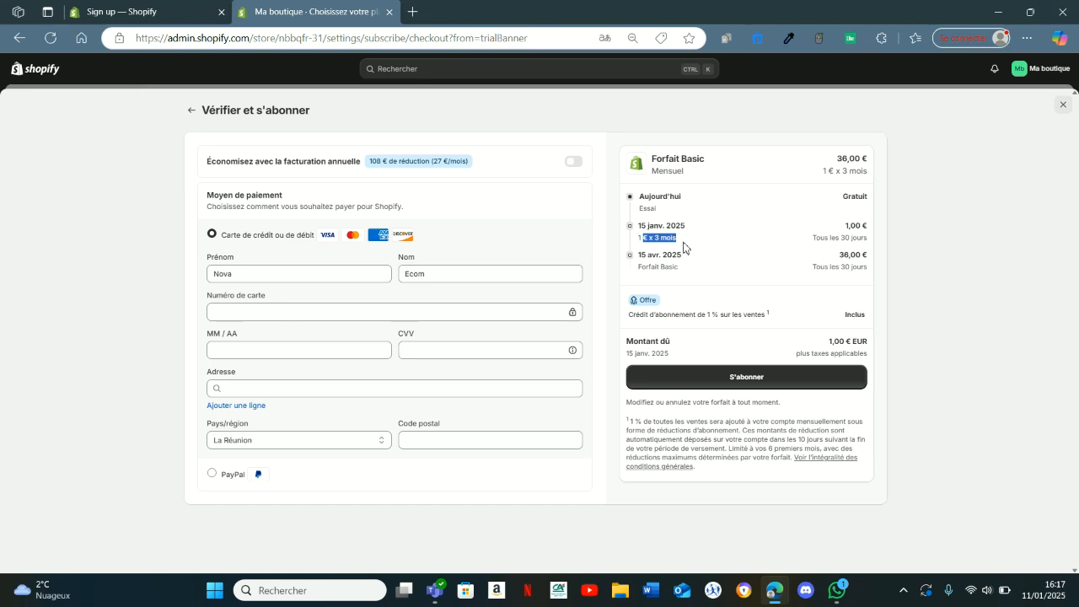
{"action": "left_click", "coordinate": [688, 274]}
{"action": "left_click_drag", "start_coordinate": [834, 260], "coordinate": [859, 260]}
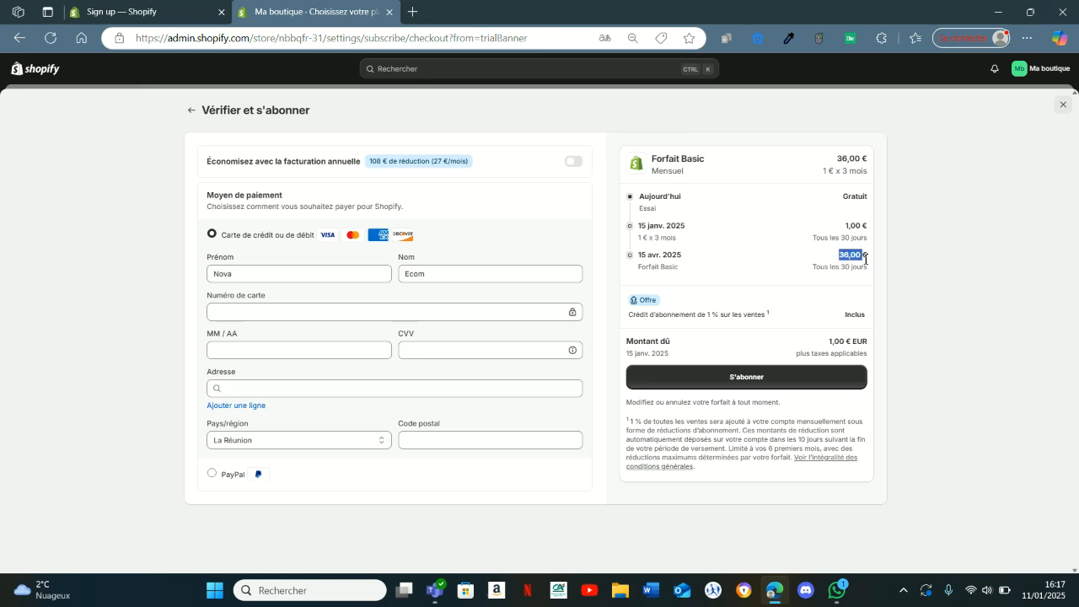
{"action": "left_click", "coordinate": [1063, 105]}
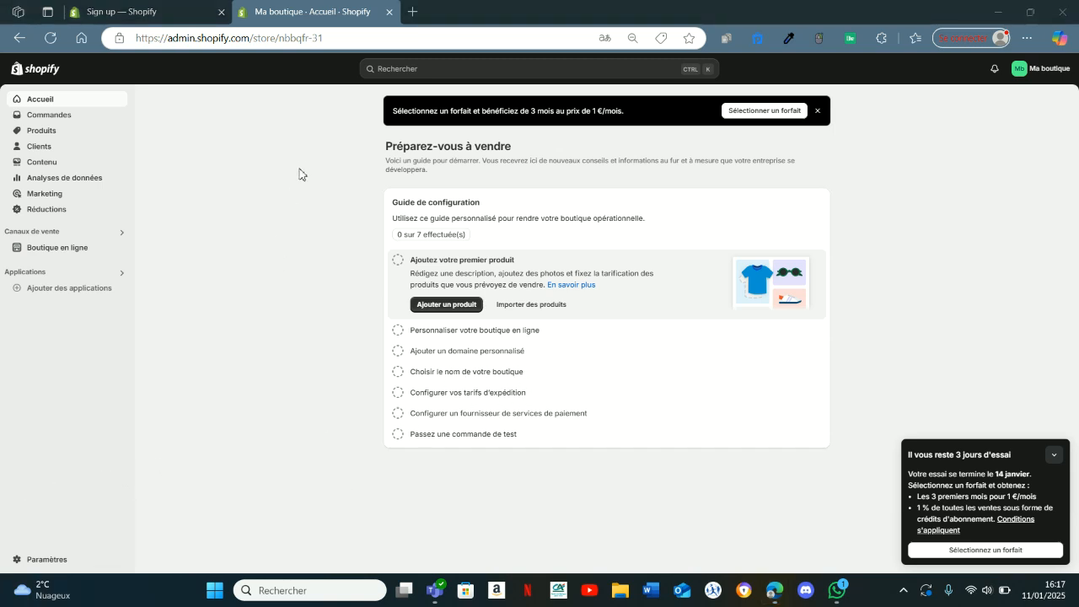
Look through the store's home, orders, products and customers pages.
{"action": "left_click", "coordinate": [60, 106]}
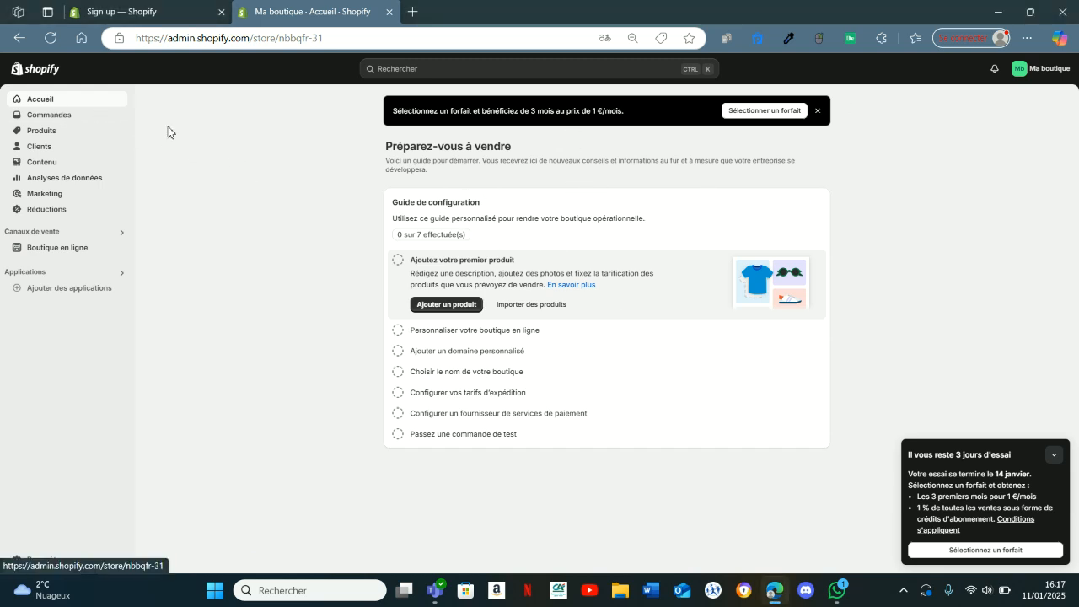
{"action": "left_click", "coordinate": [88, 119]}
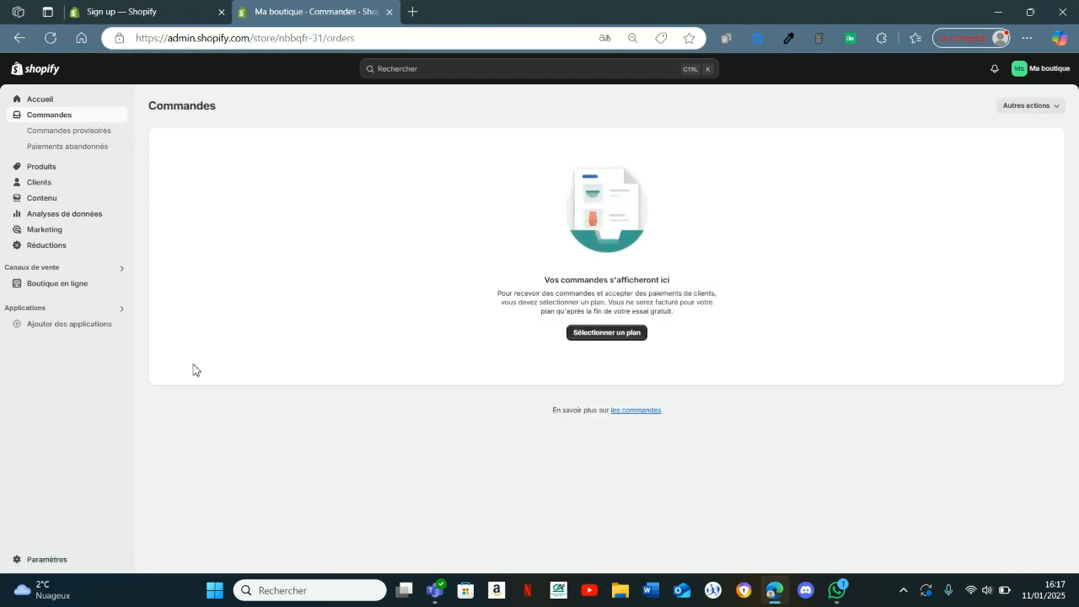
{"action": "left_click", "coordinate": [44, 168]}
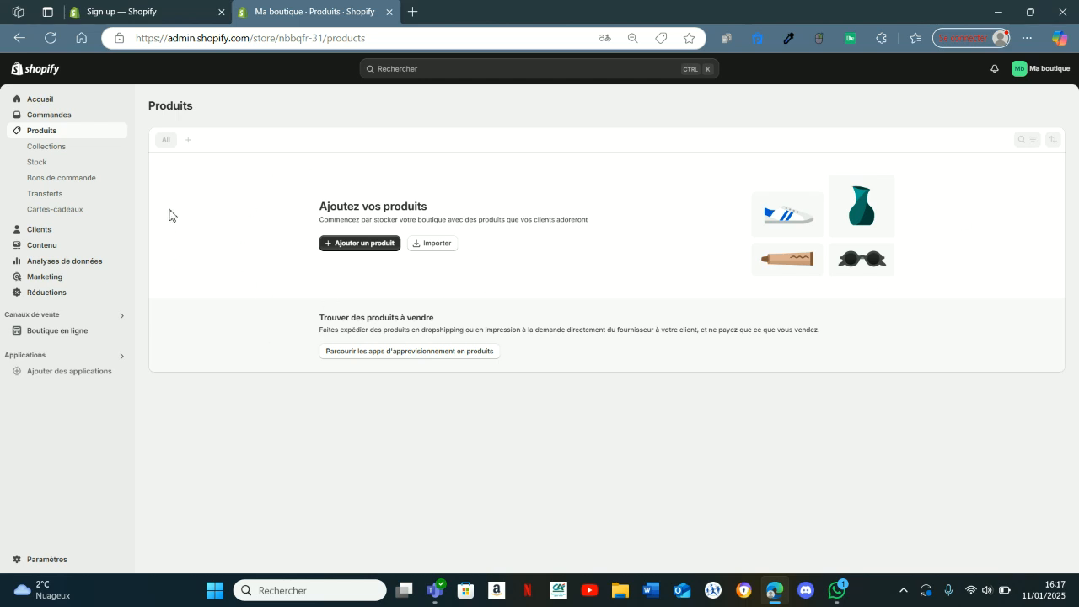
{"action": "left_click", "coordinate": [64, 232]}
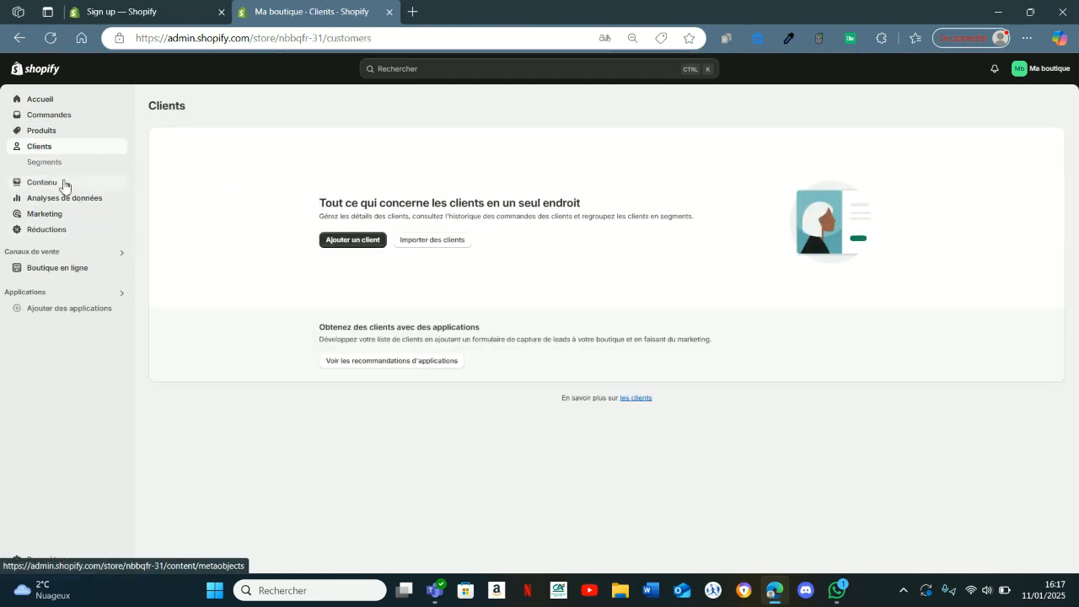
View the store's content pages for metaobjects, menus and files.
{"action": "left_click", "coordinate": [65, 184]}
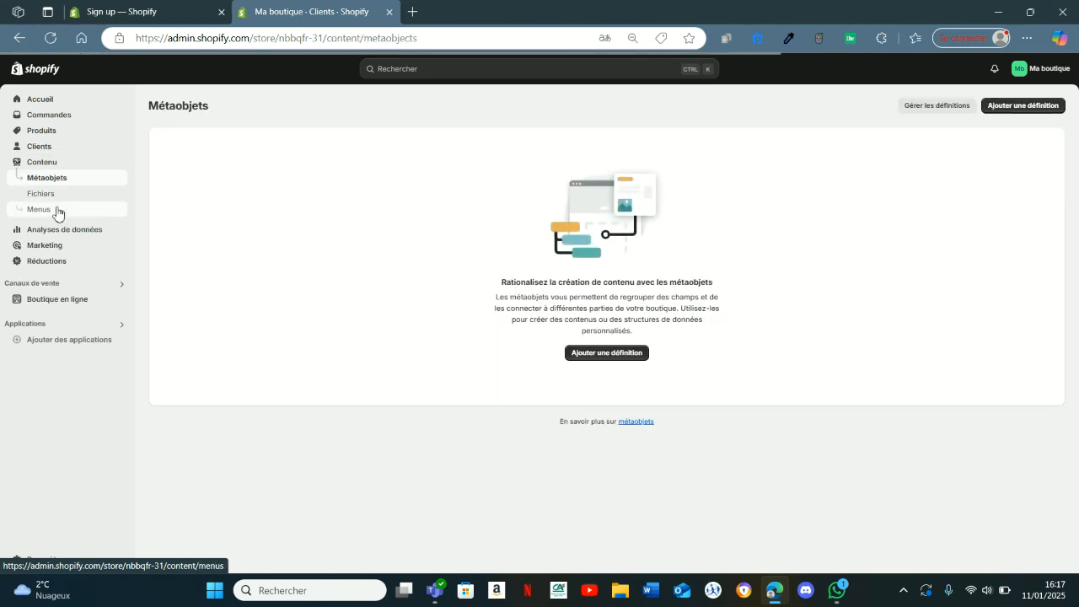
{"action": "left_click", "coordinate": [60, 208]}
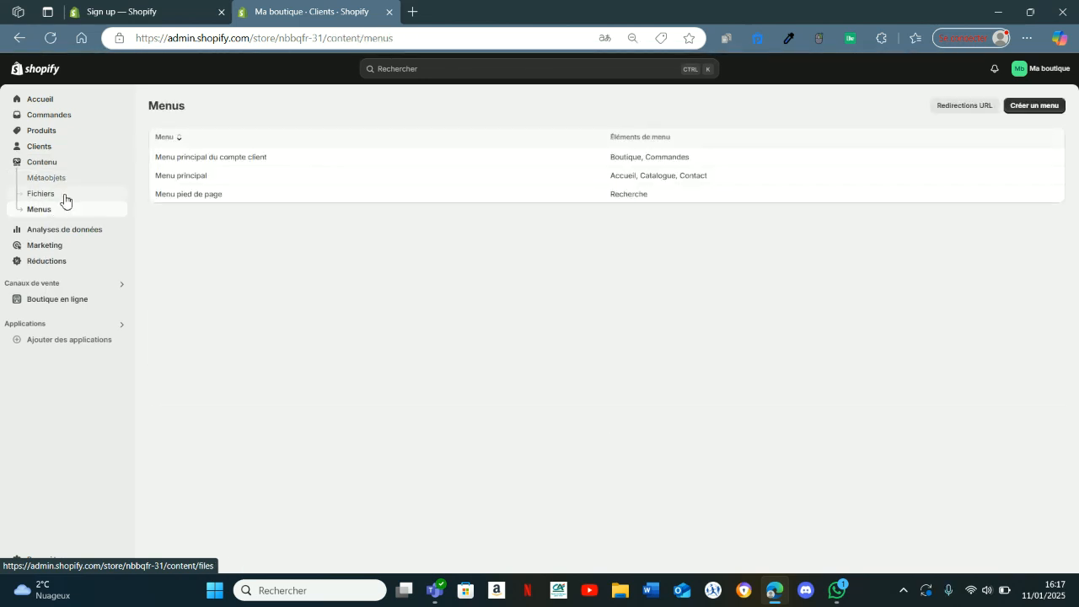
{"action": "left_click", "coordinate": [64, 199]}
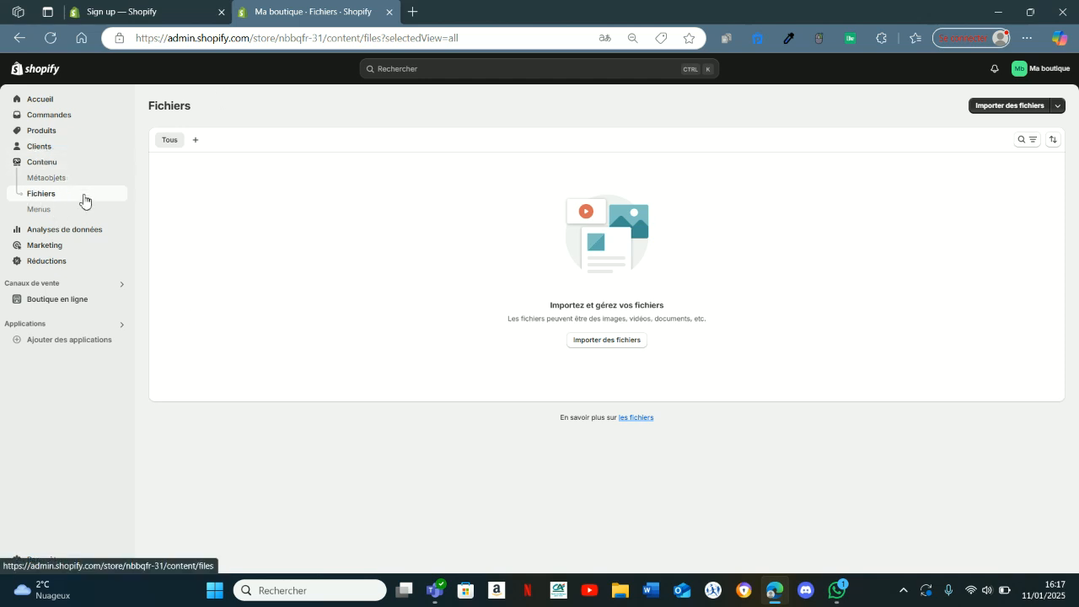
Examine the analytics dashboard, and view the marketing and discounts pages.
{"action": "left_click", "coordinate": [51, 231]}
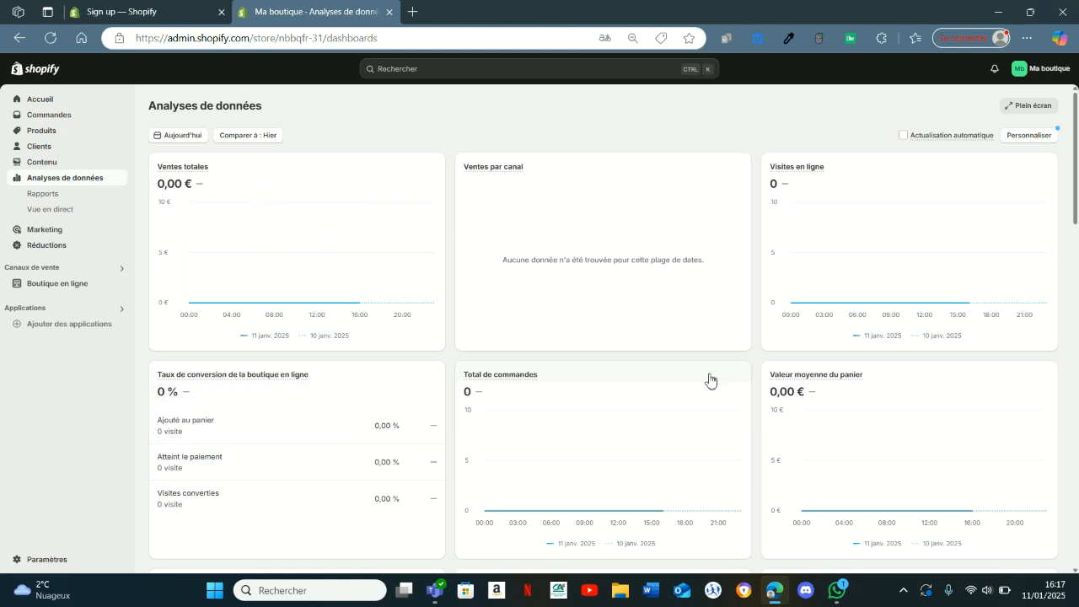
{"action": "scroll", "coordinate": [753, 337], "scroll_direction": "down", "scroll_amount": 4}
{"action": "scroll", "coordinate": [152, 249], "scroll_direction": "up", "scroll_amount": 3}
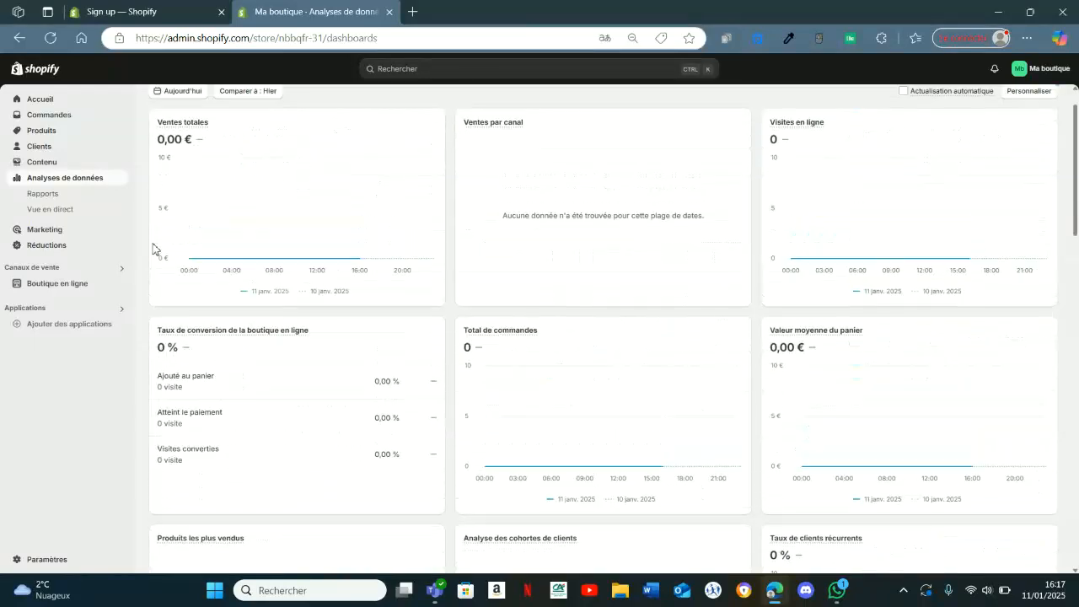
{"action": "scroll", "coordinate": [153, 249], "scroll_direction": "up", "scroll_amount": 1}
{"action": "left_click", "coordinate": [75, 230]}
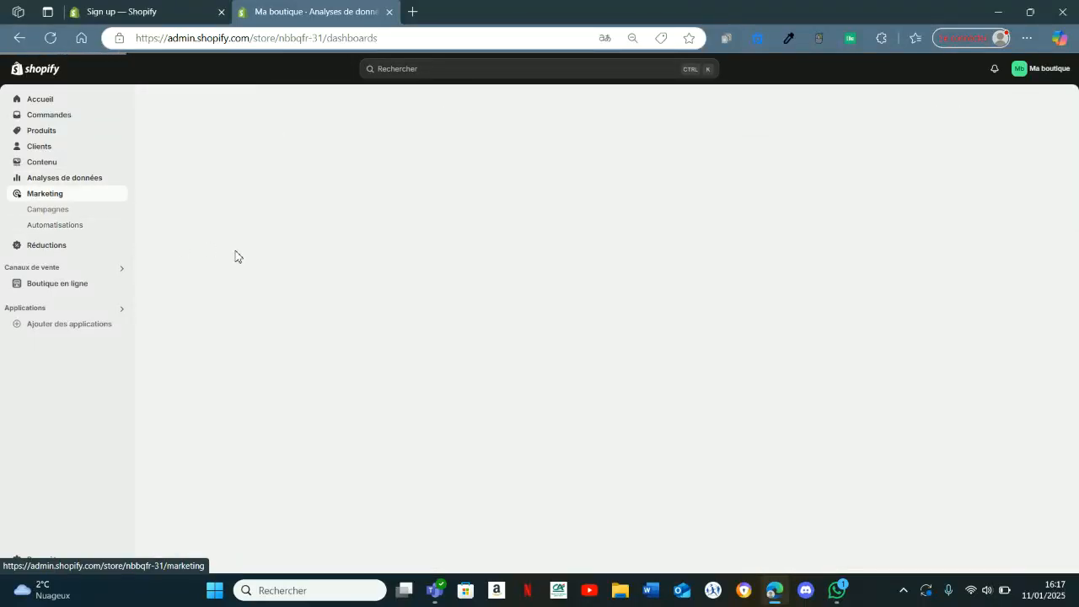
{"action": "left_click", "coordinate": [80, 244]}
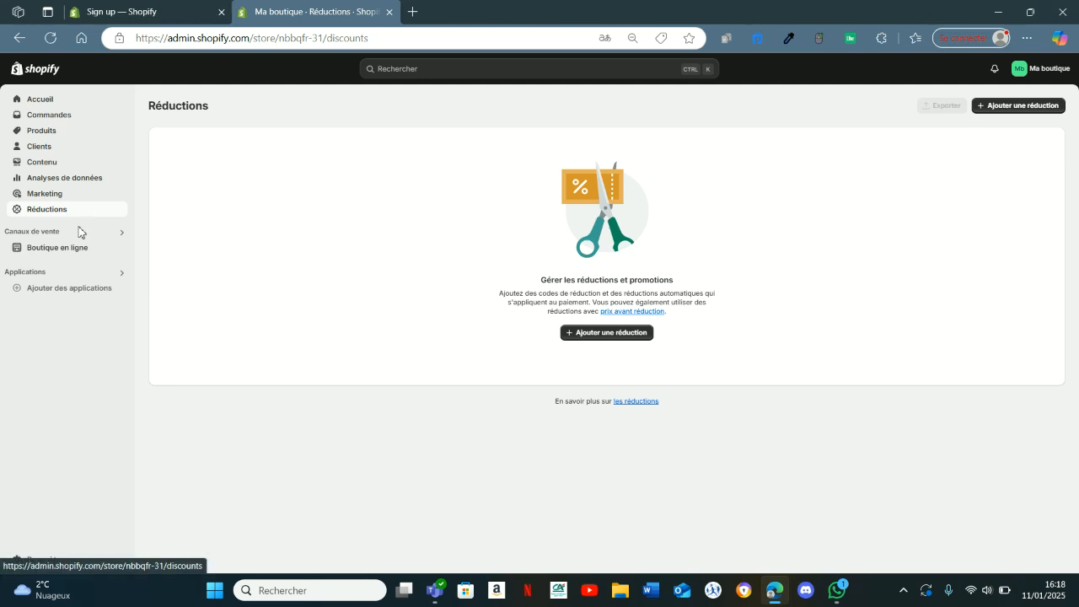
View the online store's themes, pages and navigation menus.
{"action": "left_click", "coordinate": [65, 254]}
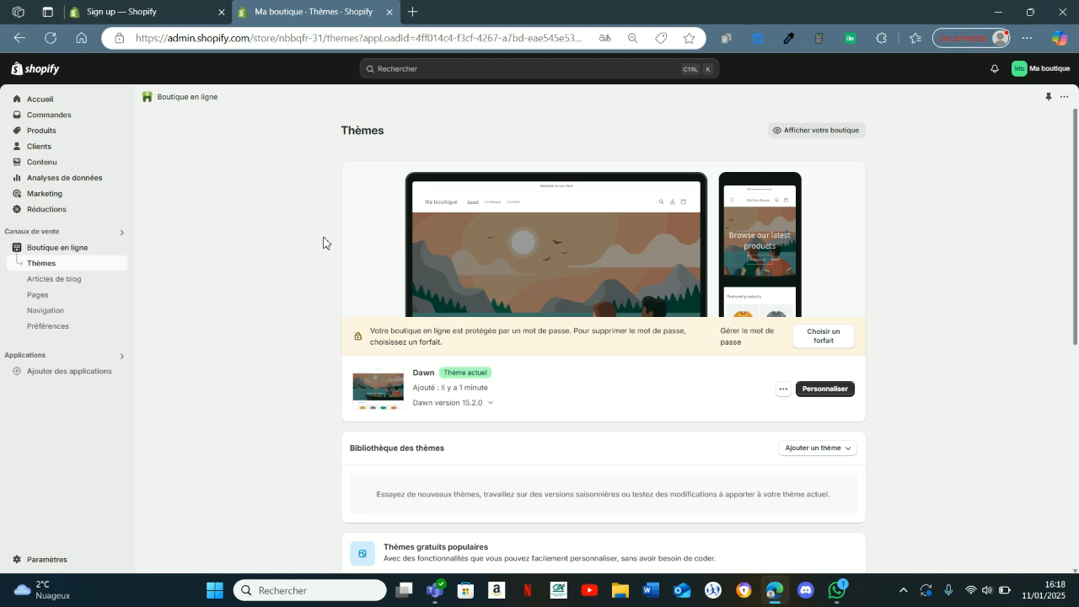
{"action": "left_click", "coordinate": [64, 297]}
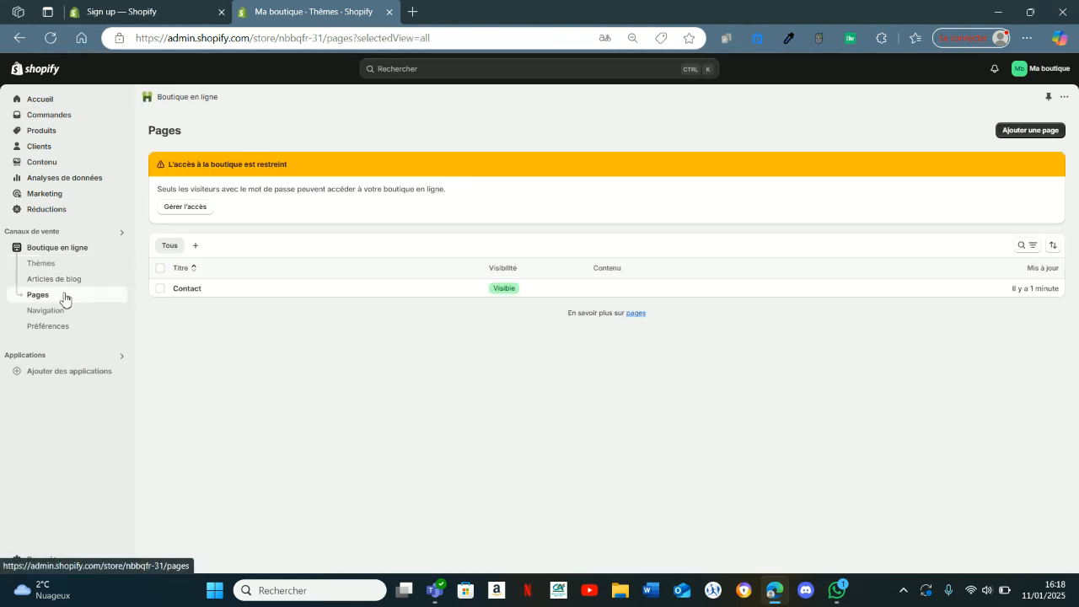
{"action": "left_click", "coordinate": [48, 311]}
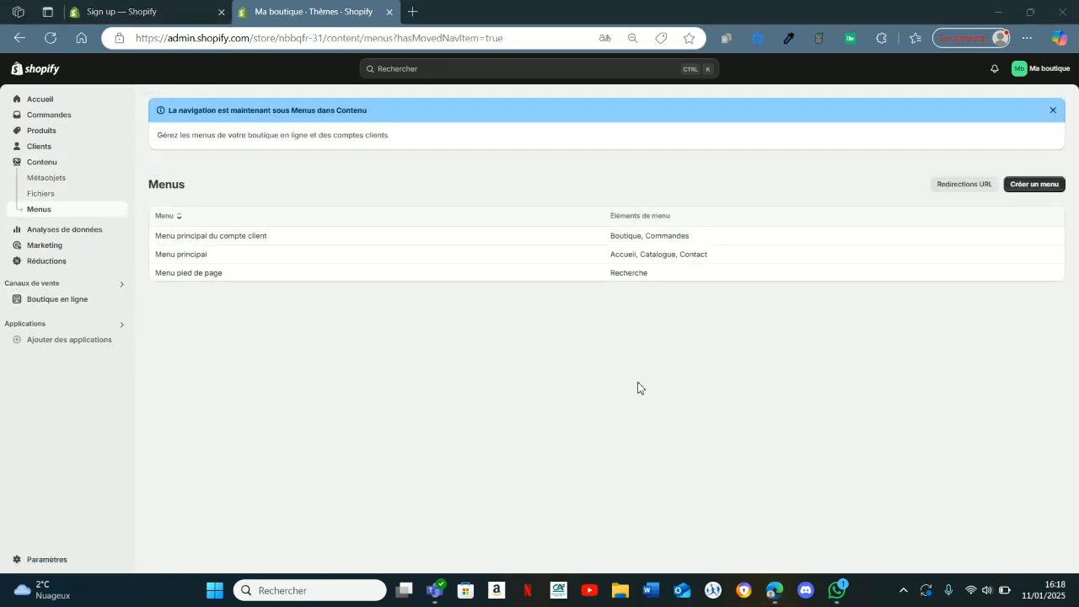
In the general store settings, rename the store FORMATION, enter the store's phone number and save the profile.
{"action": "left_click", "coordinate": [52, 559]}
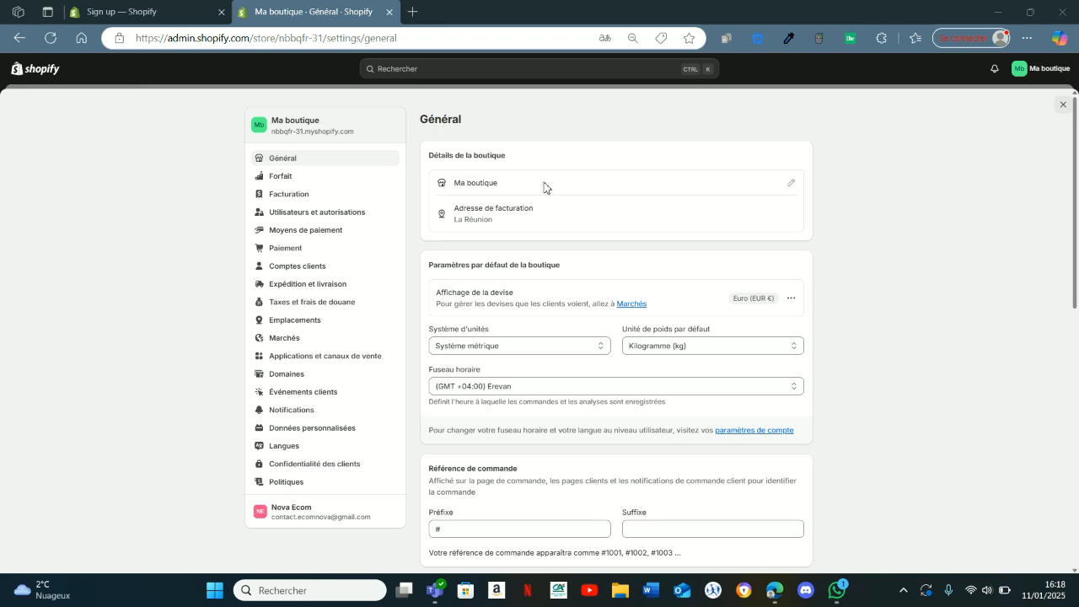
{"action": "left_click", "coordinate": [792, 185]}
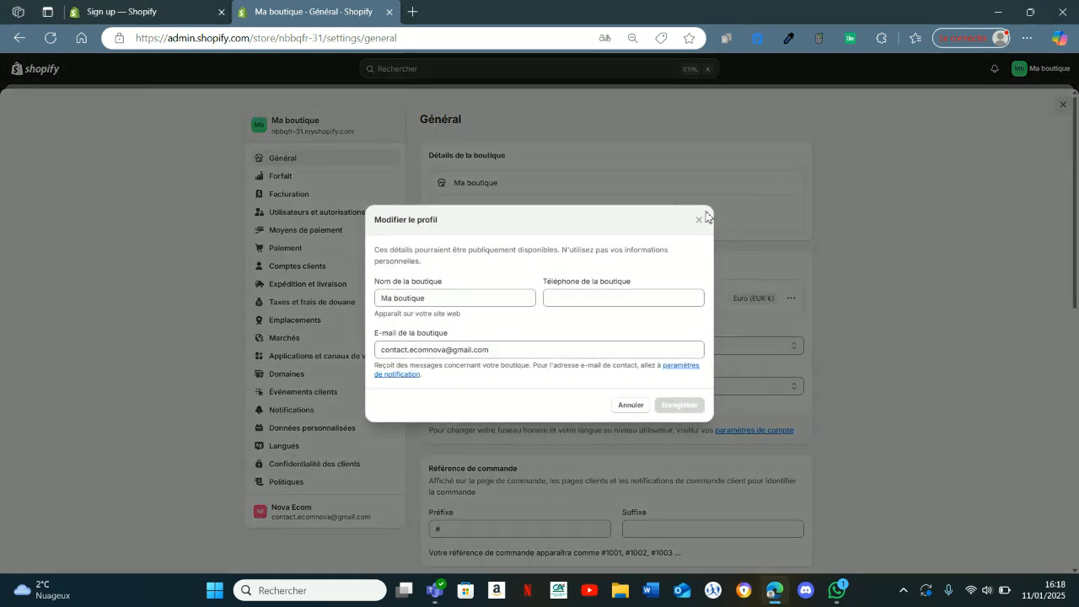
{"action": "left_click", "coordinate": [699, 220]}
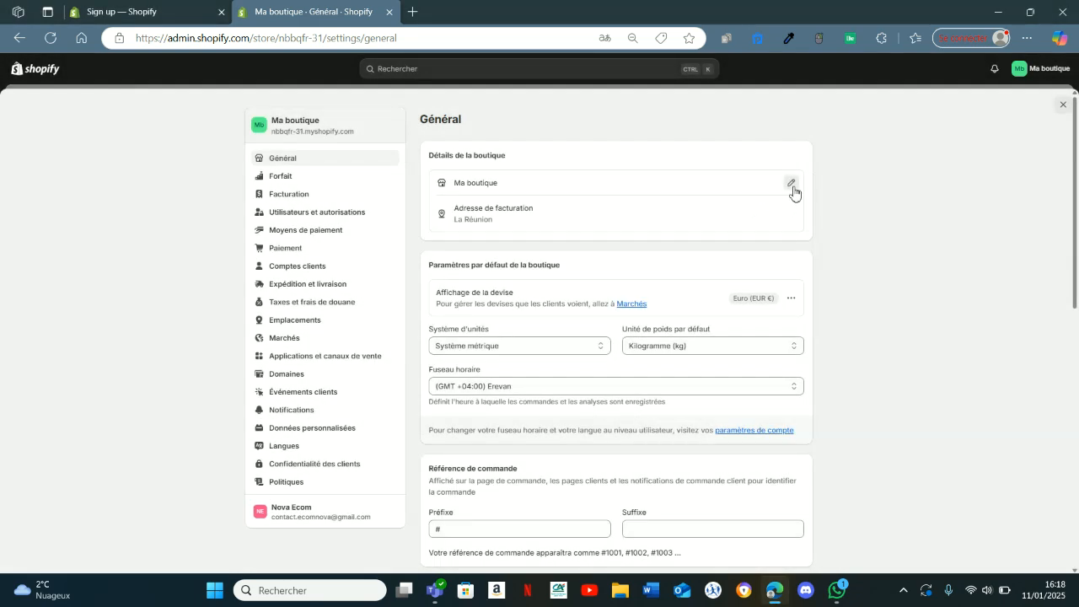
{"action": "left_click", "coordinate": [792, 185]}
{"action": "left_click_drag", "start_coordinate": [426, 300], "coordinate": [376, 303]}
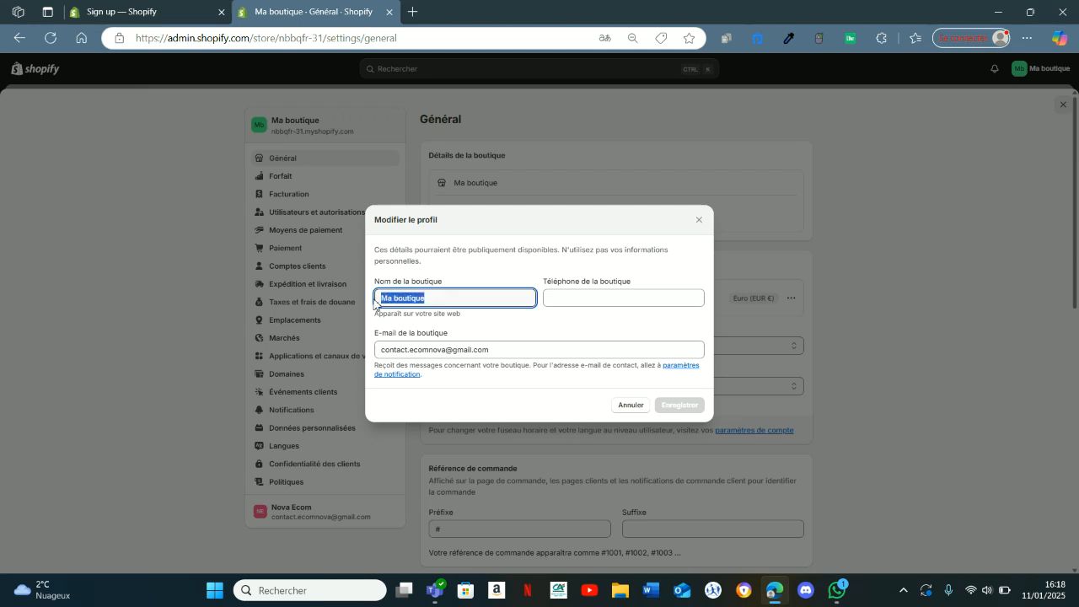
{"action": "type", "text": "FORMATION"}
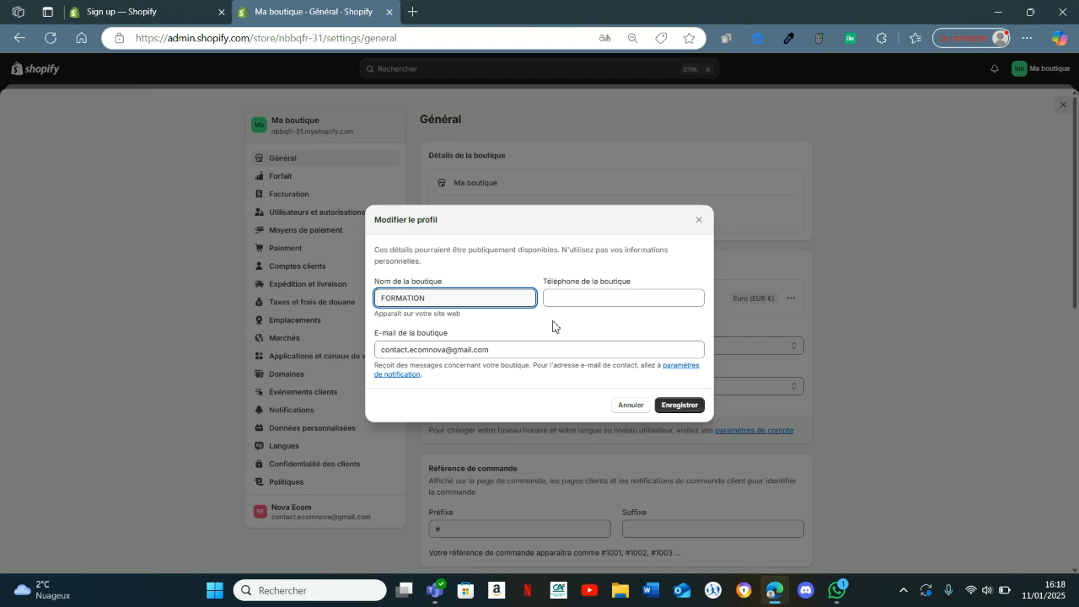
{"action": "left_click", "coordinate": [589, 297]}
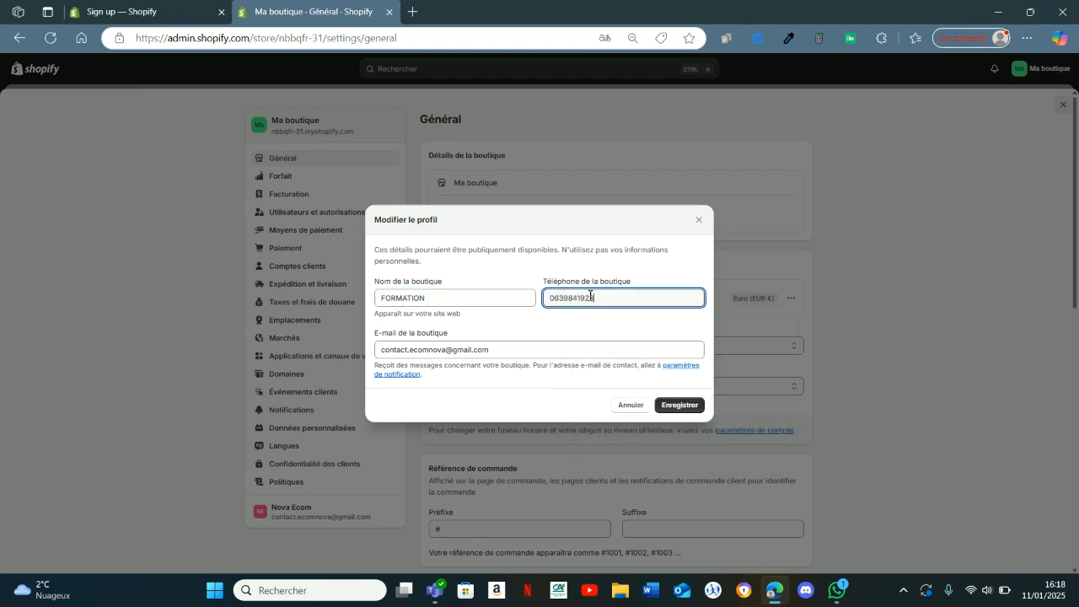
{"action": "left_click", "coordinate": [520, 345]}
{"action": "left_click", "coordinate": [691, 408]}
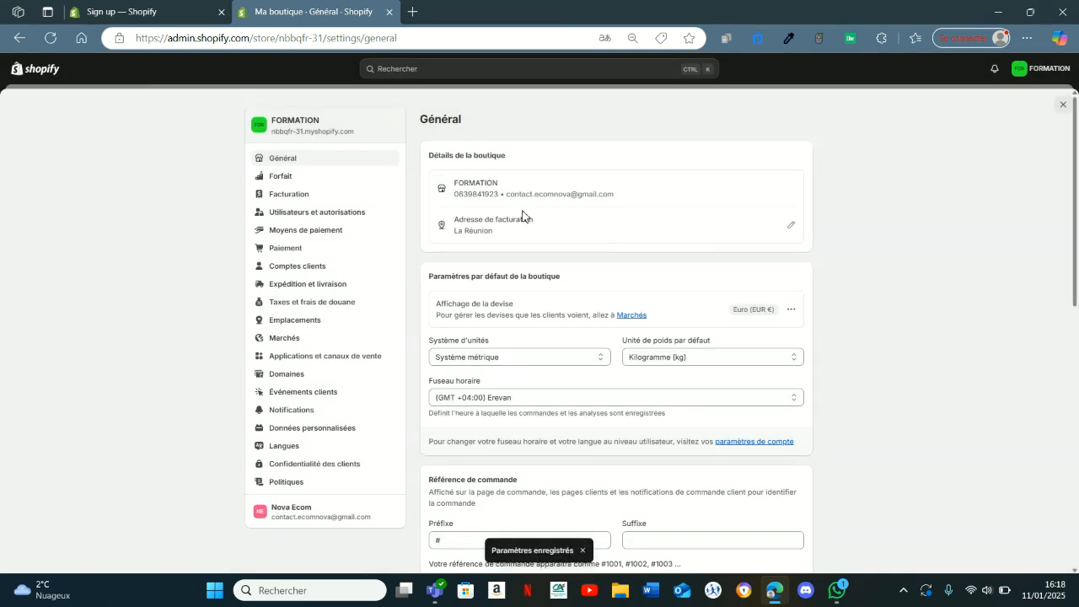
In the currency formatting, set the HTML and email formats with currency to {{amount_with_comma_separator}}€.
{"action": "scroll", "coordinate": [550, 245], "scroll_direction": "down", "scroll_amount": 1}
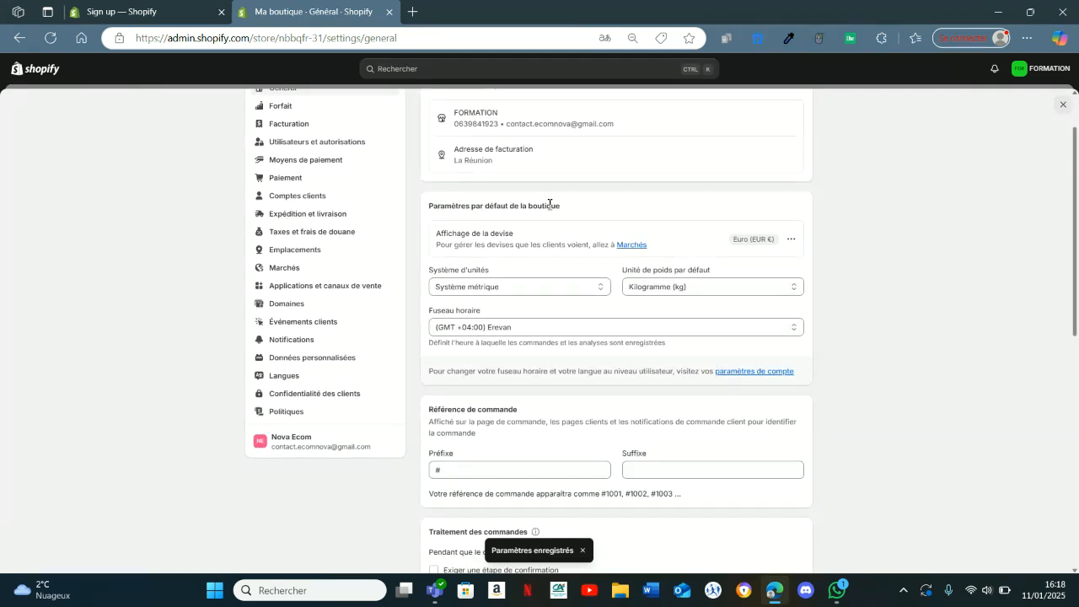
{"action": "left_click", "coordinate": [791, 240]}
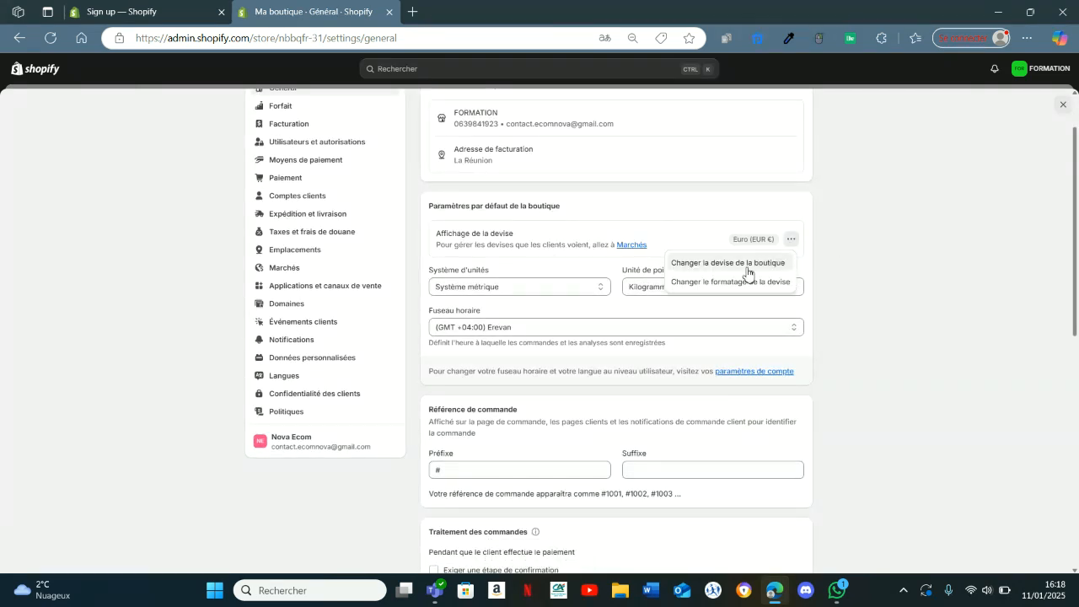
{"action": "left_click", "coordinate": [692, 283]}
{"action": "left_click", "coordinate": [387, 311]}
{"action": "left_click_drag", "start_coordinate": [386, 311], "coordinate": [381, 312]}
{"action": "key", "text": "BackSpace"}
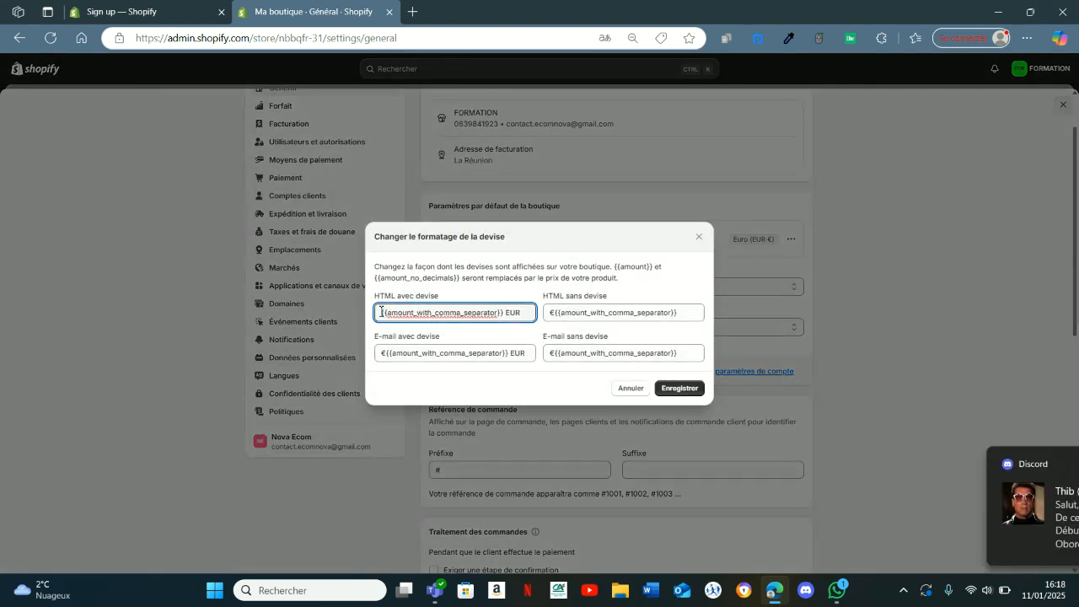
{"action": "left_click", "coordinate": [1048, 465]}
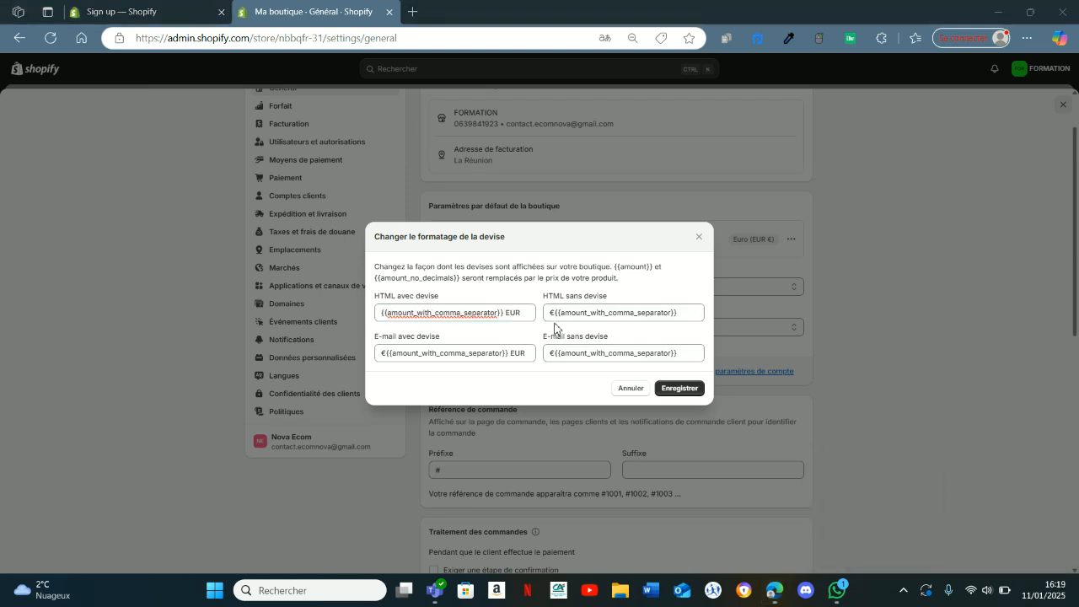
{"action": "left_click_drag", "start_coordinate": [523, 313], "coordinate": [515, 314]}
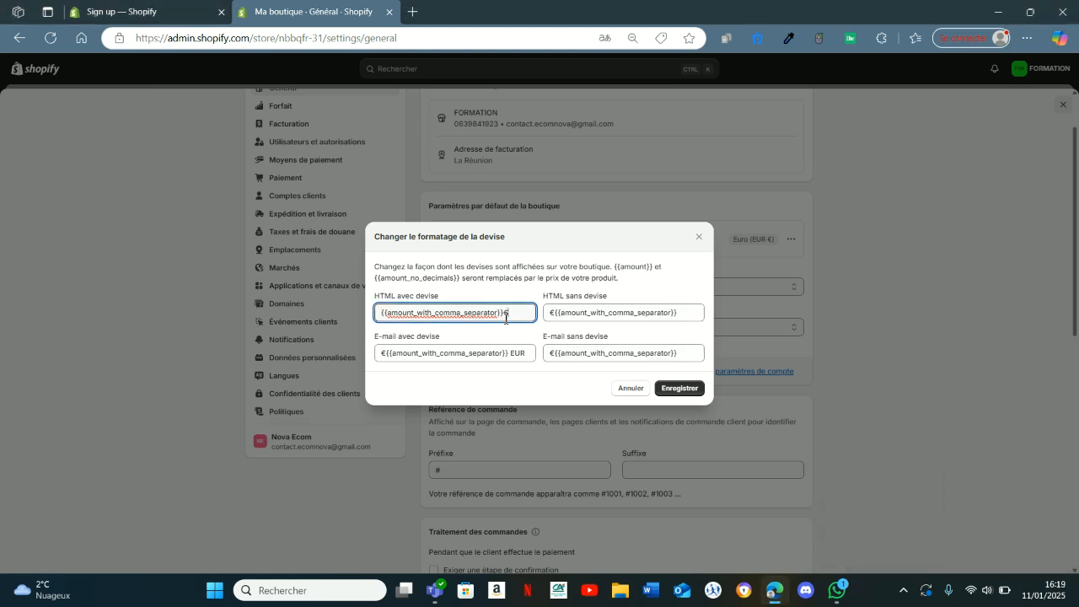
{"action": "double_click", "coordinate": [519, 354]}
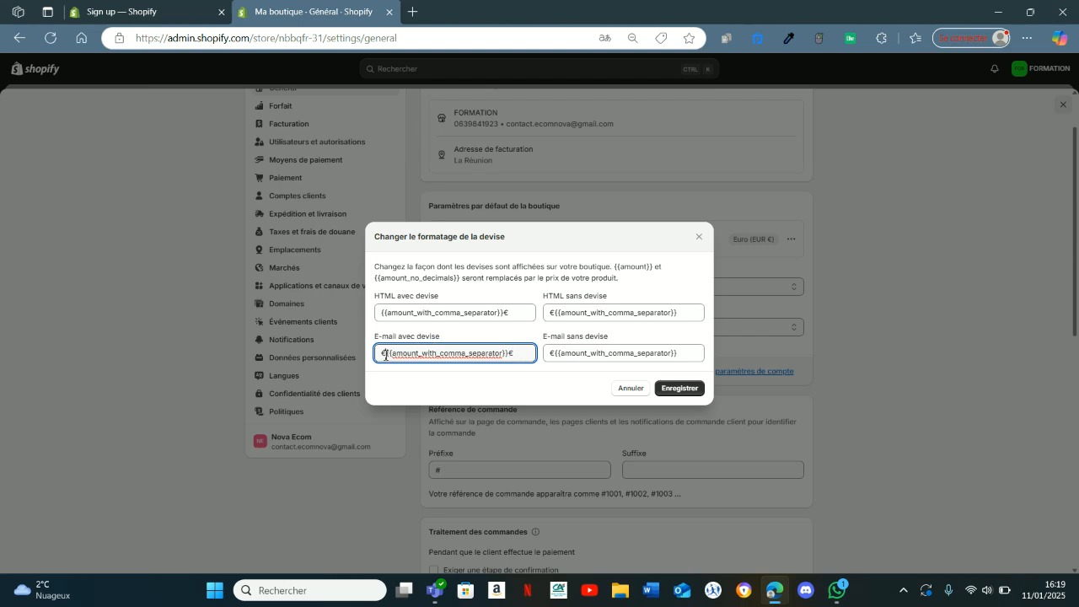
{"action": "key", "text": "BackSpace"}
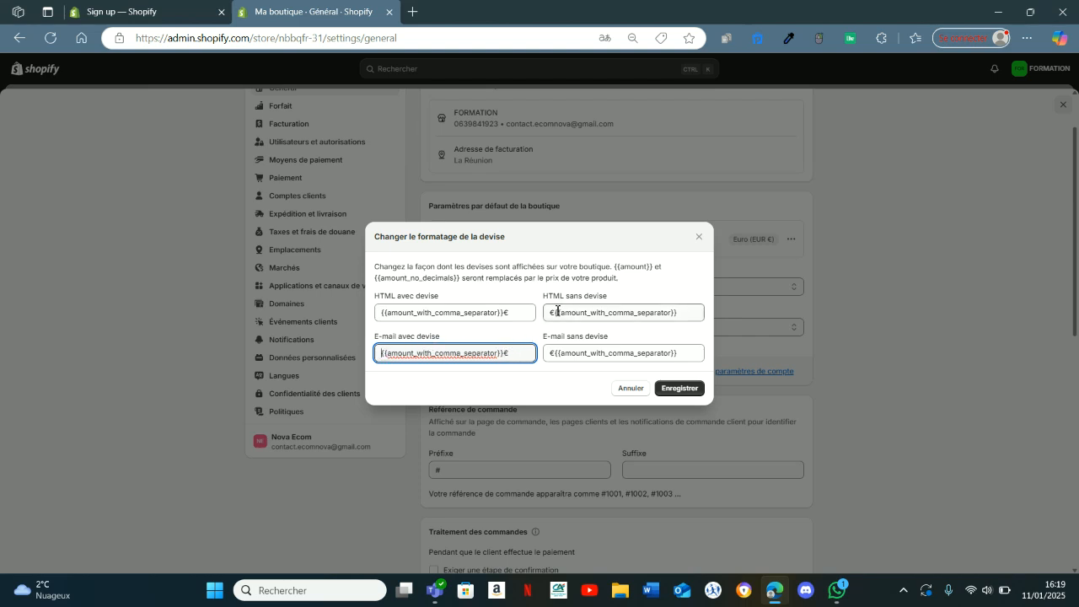
Set the HTML and email formats without currency to {{amount_with_comma_separator}}€ and save the currency formatting.
{"action": "left_click_drag", "start_coordinate": [557, 311], "coordinate": [540, 316]}
{"action": "key", "text": "BackSpace"}
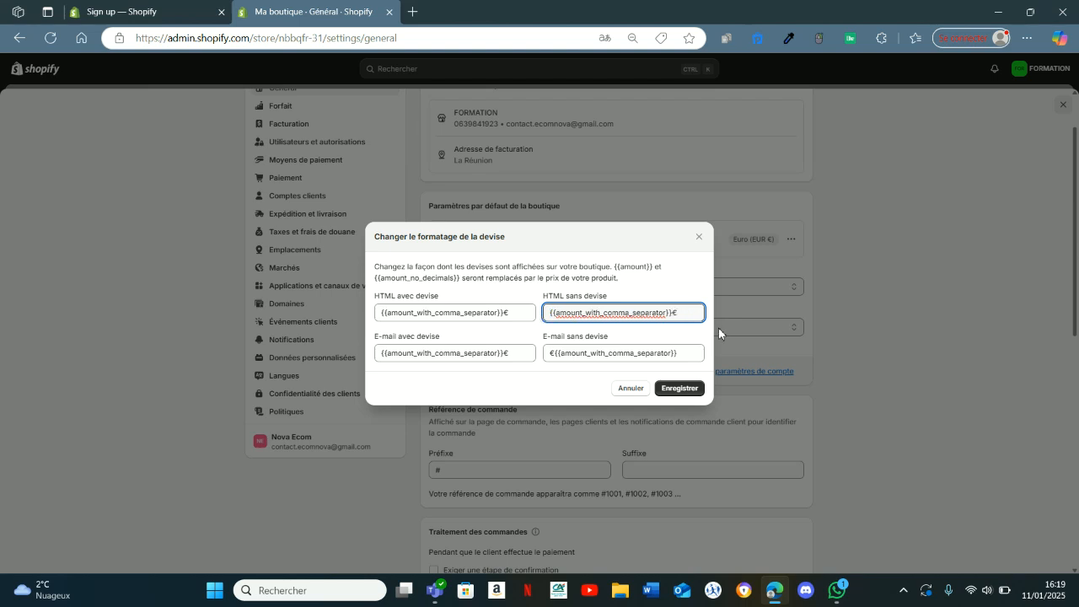
{"action": "left_click", "coordinate": [690, 360]}
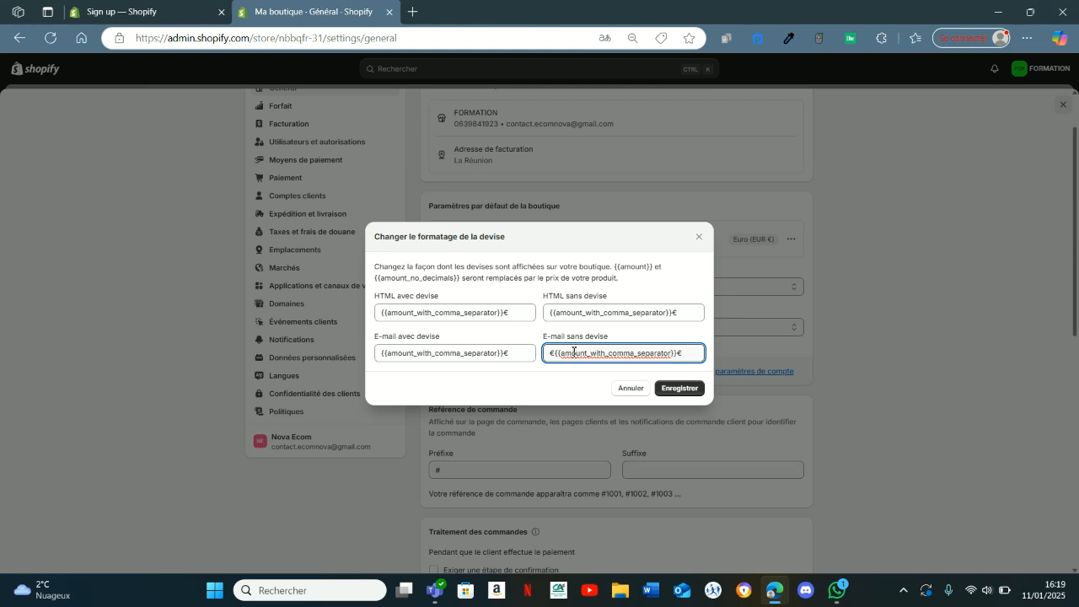
{"action": "key", "text": "BackSpace"}
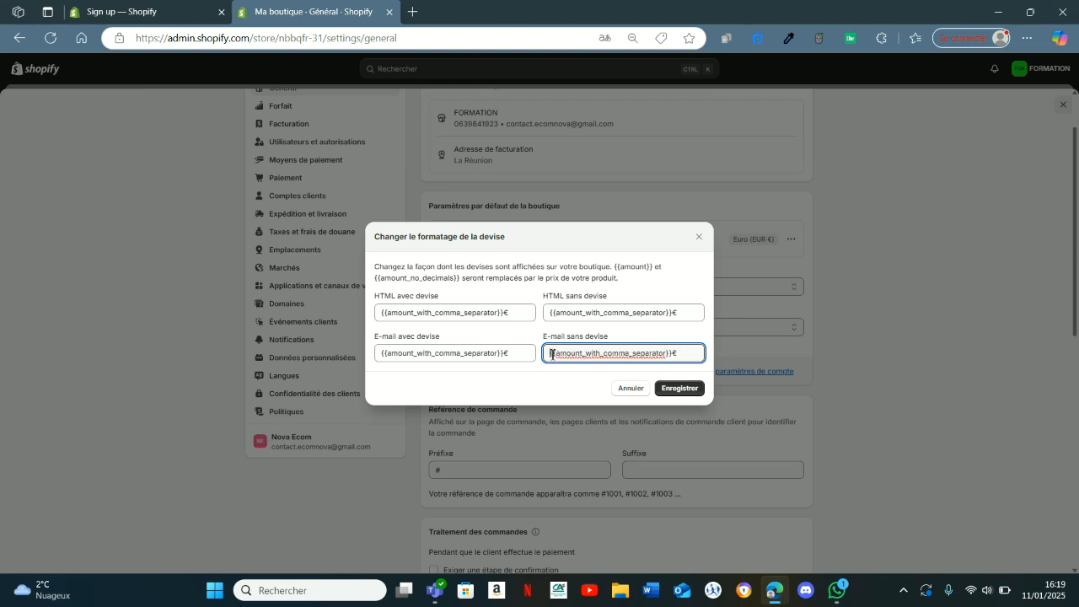
{"action": "left_click", "coordinate": [666, 391]}
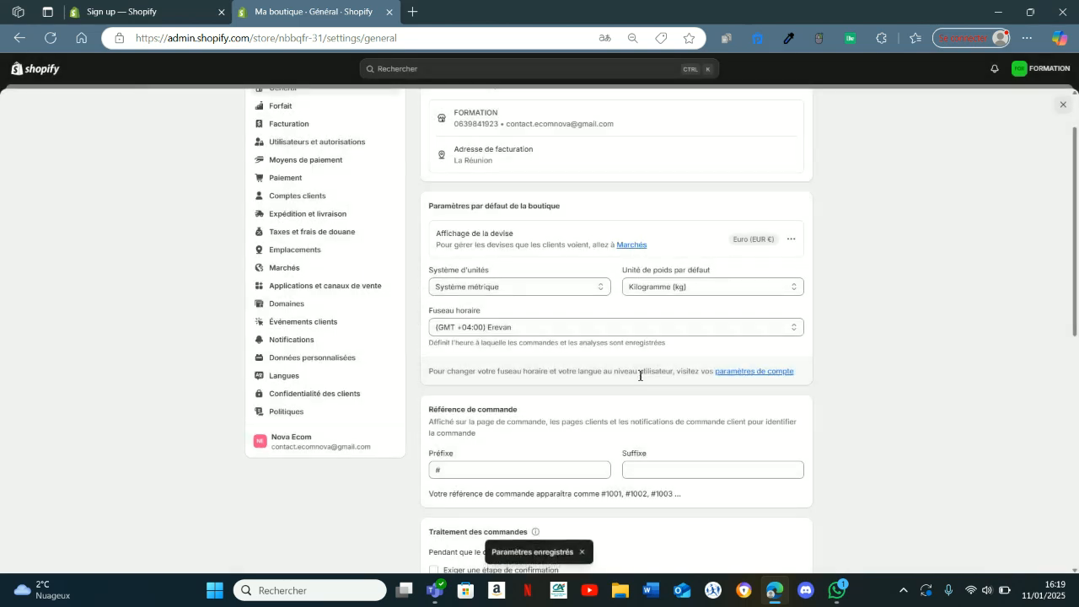
View the store's plan and billing settings.
{"action": "scroll", "coordinate": [476, 292], "scroll_direction": "up", "scroll_amount": 1}
{"action": "scroll", "coordinate": [473, 292], "scroll_direction": "up", "scroll_amount": 1}
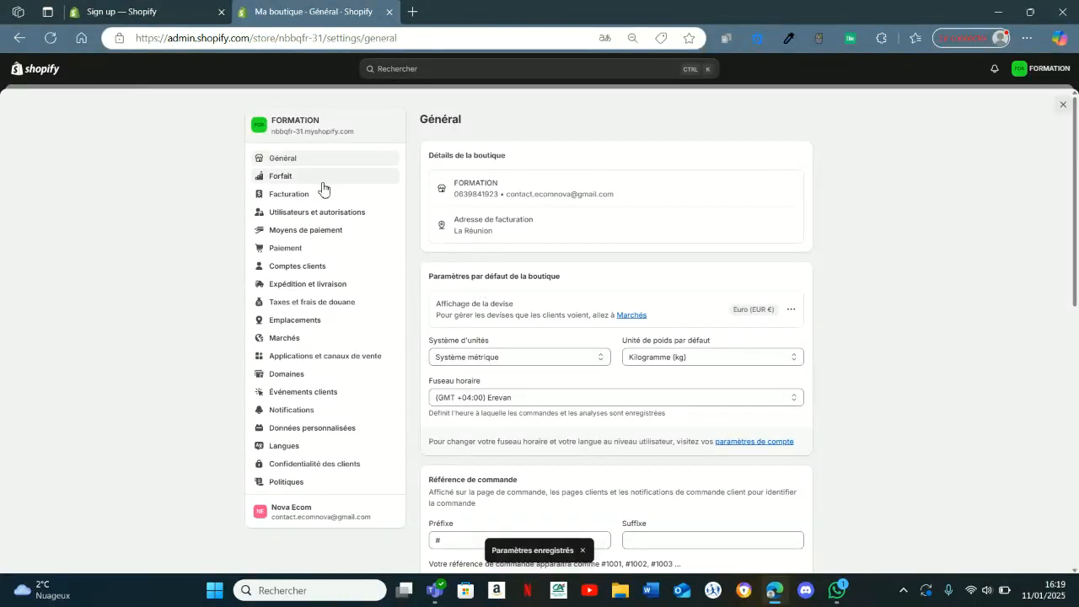
{"action": "left_click", "coordinate": [300, 181]}
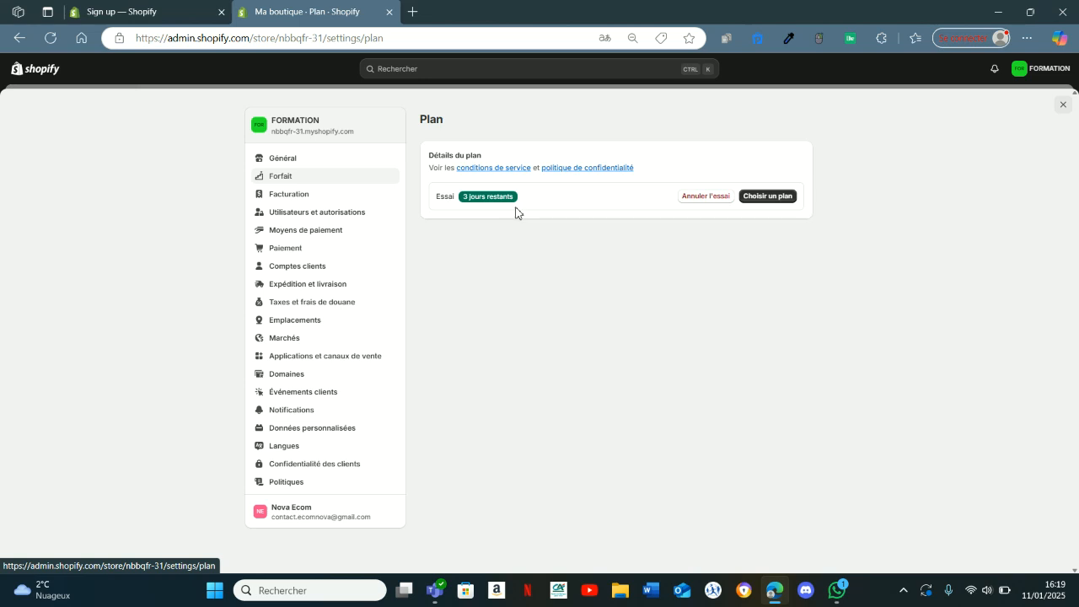
{"action": "left_click", "coordinate": [326, 194]}
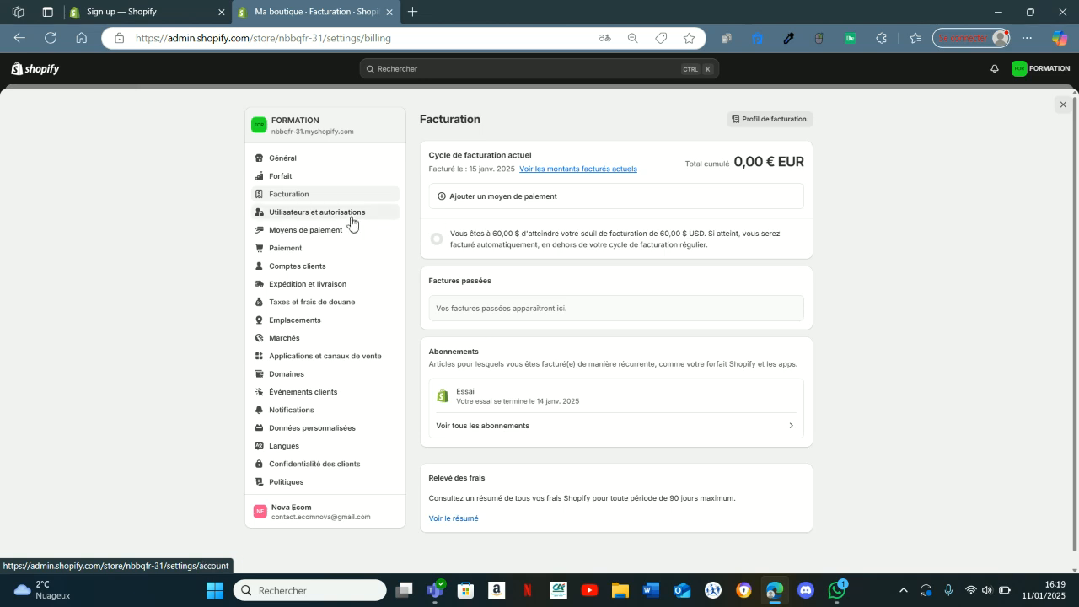
Examine the users and permissions settings, including collaborator access, and view the payment methods settings.
{"action": "left_click", "coordinate": [323, 216]}
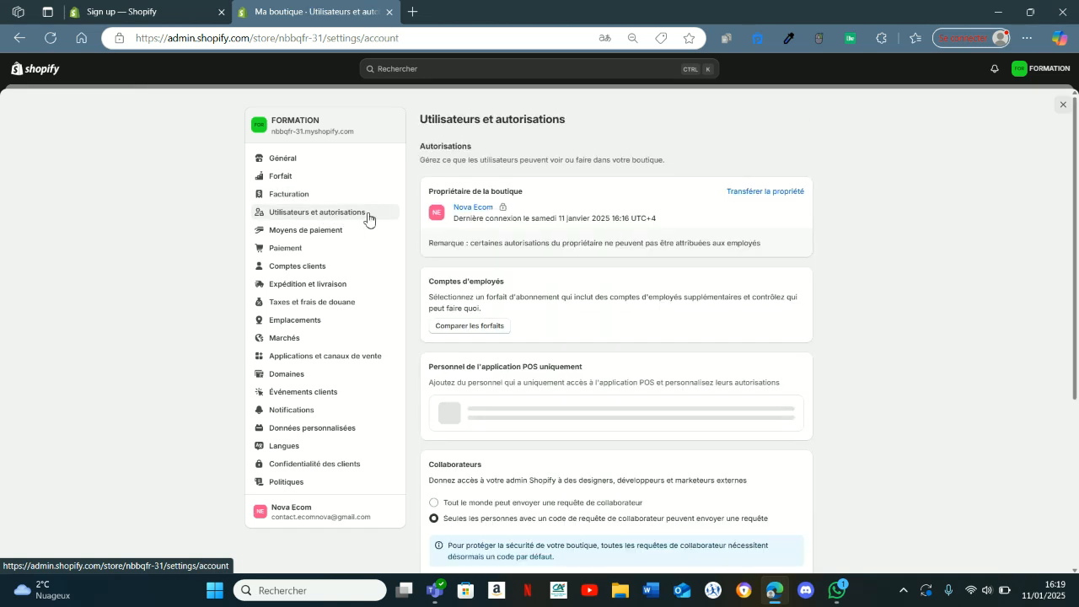
{"action": "scroll", "coordinate": [519, 235], "scroll_direction": "down", "scroll_amount": 1}
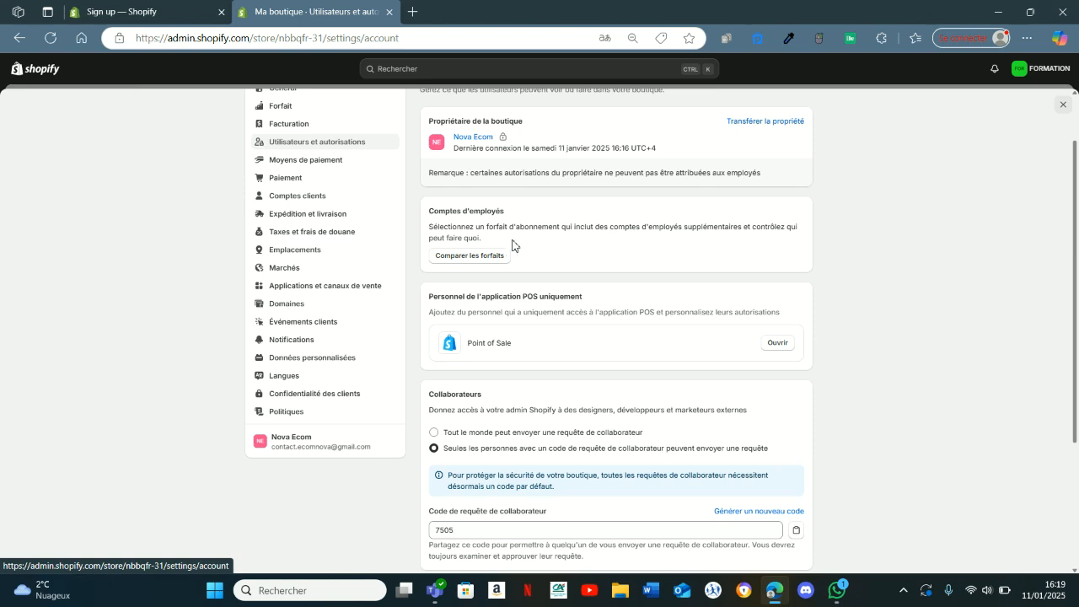
{"action": "scroll", "coordinate": [506, 278], "scroll_direction": "down", "scroll_amount": 1}
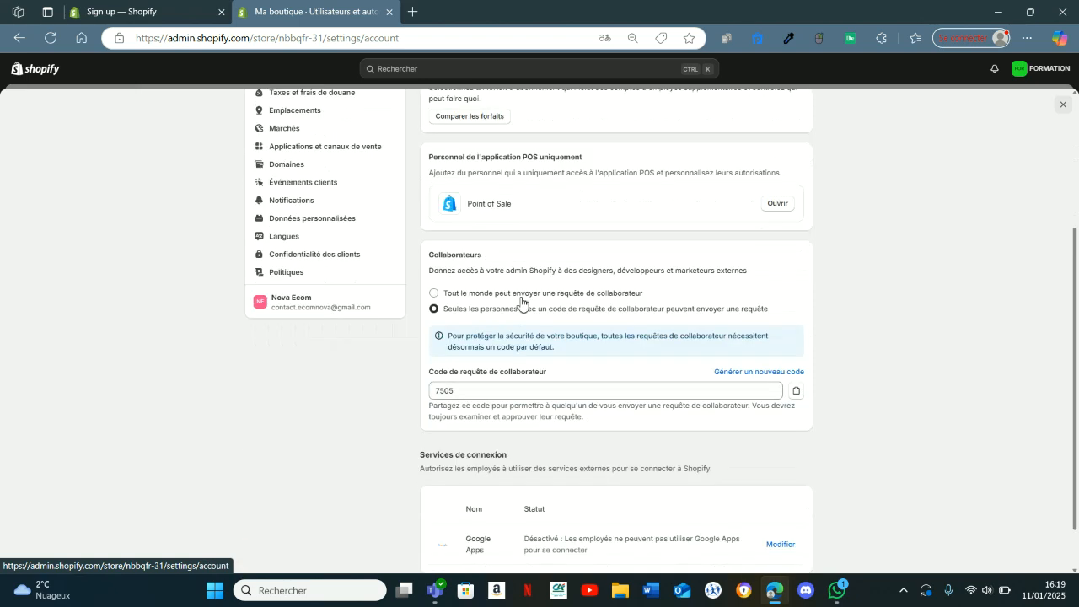
{"action": "scroll", "coordinate": [380, 274], "scroll_direction": "up", "scroll_amount": 2}
{"action": "left_click", "coordinate": [317, 239]}
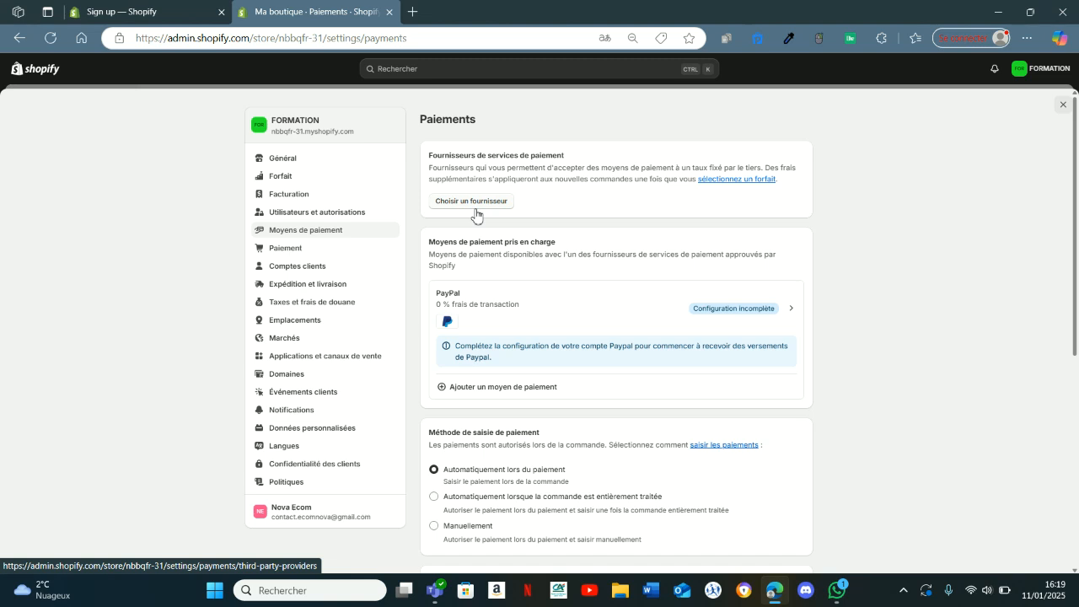
In the checkout settings, set the customer contact method to email only and disable the Shop order-tracking link.
{"action": "left_click", "coordinate": [310, 255]}
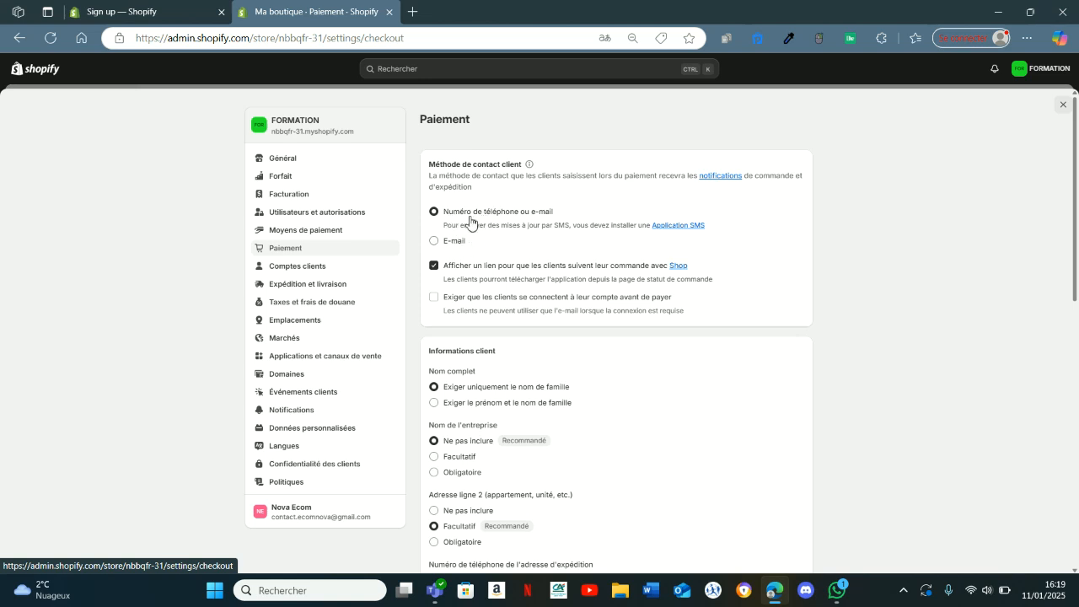
{"action": "left_click", "coordinate": [452, 245]}
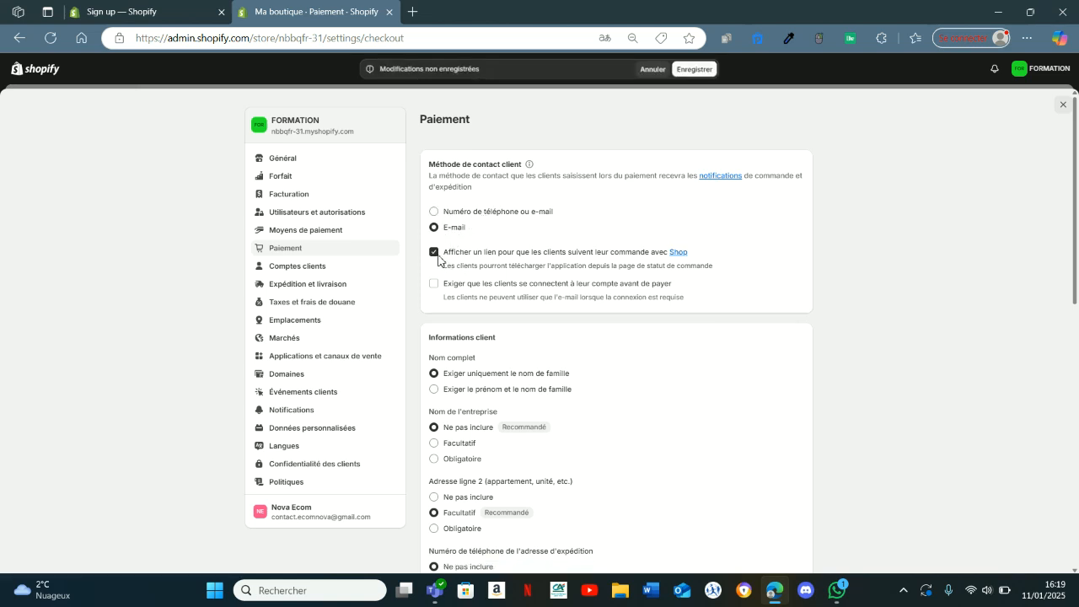
{"action": "left_click", "coordinate": [454, 268]}
Require customers' first and last names at checkout and make the shipping address phone number mandatory.
{"action": "scroll", "coordinate": [455, 268], "scroll_direction": "down", "scroll_amount": 2}
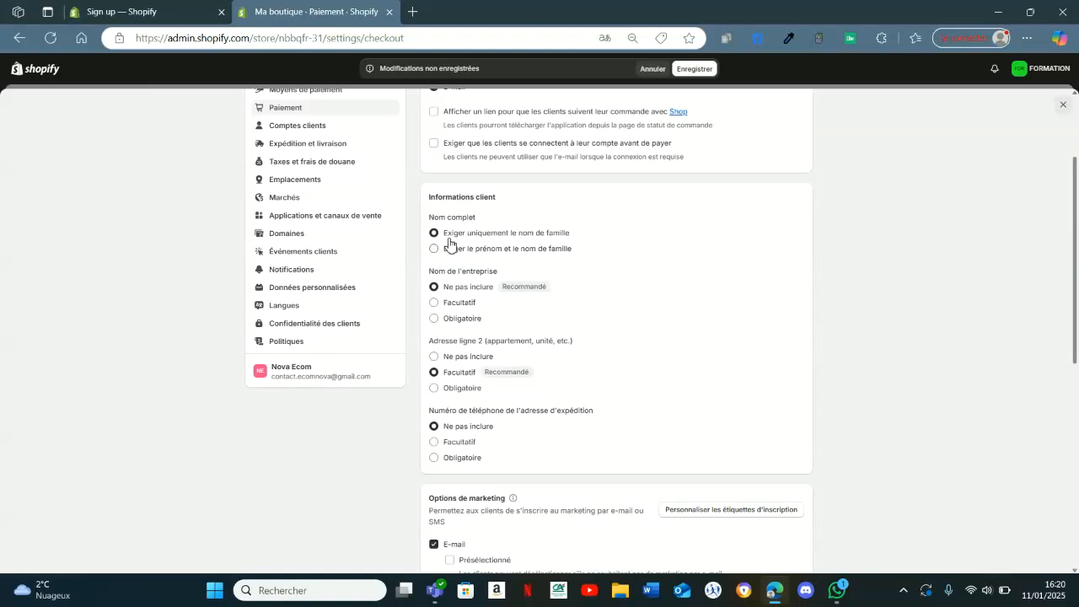
{"action": "left_click", "coordinate": [451, 253]}
{"action": "scroll", "coordinate": [506, 249], "scroll_direction": "down", "scroll_amount": 1}
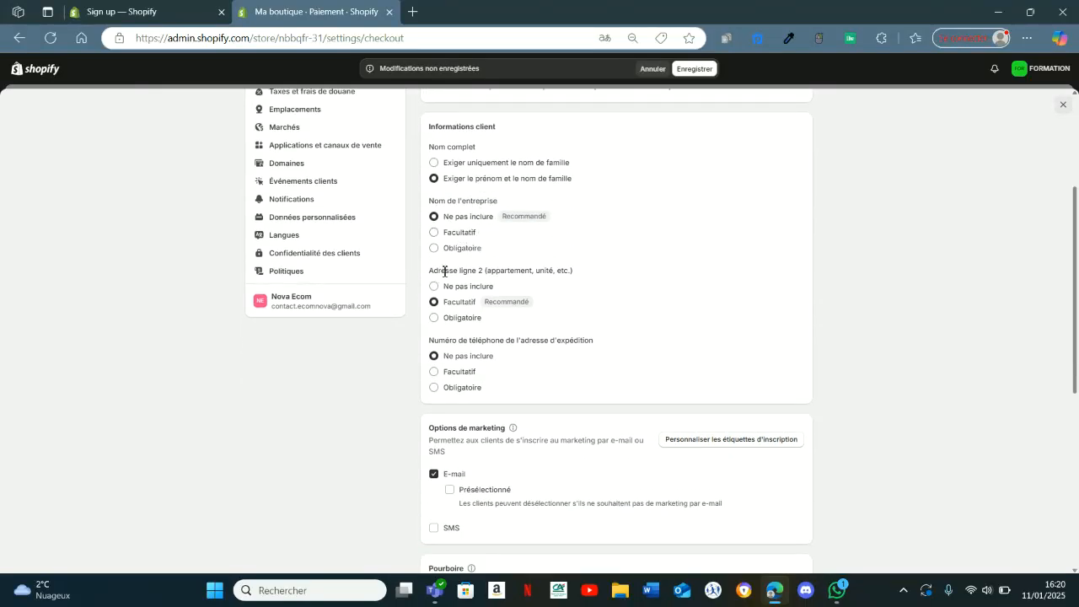
{"action": "scroll", "coordinate": [453, 352], "scroll_direction": "down", "scroll_amount": 1}
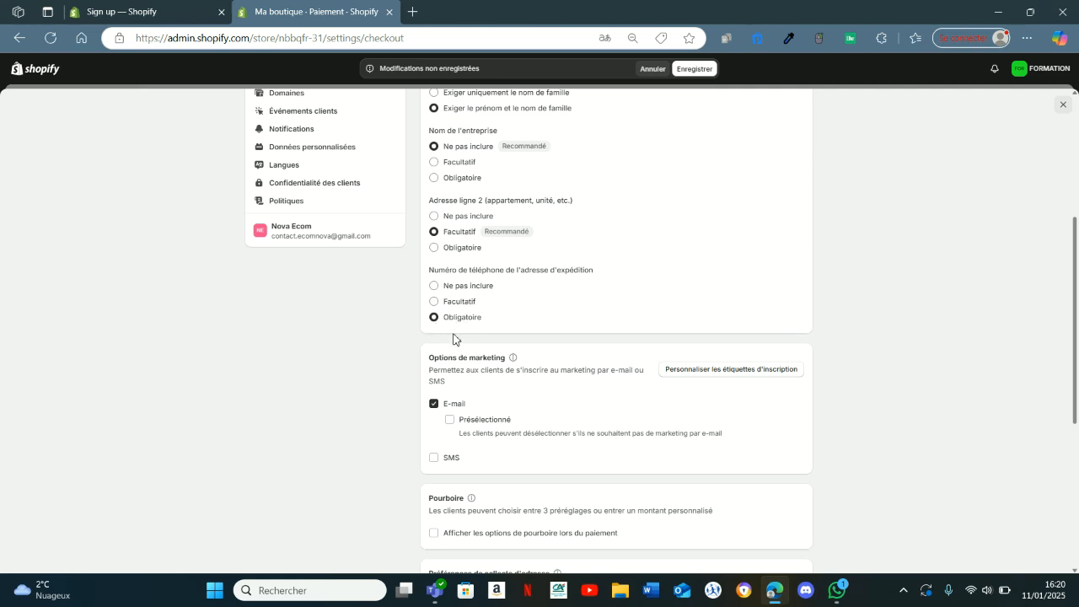
Disable the email marketing opt-in at checkout and save the checkout settings.
{"action": "left_click", "coordinate": [434, 405]}
{"action": "scroll", "coordinate": [667, 190], "scroll_direction": "down", "scroll_amount": 1}
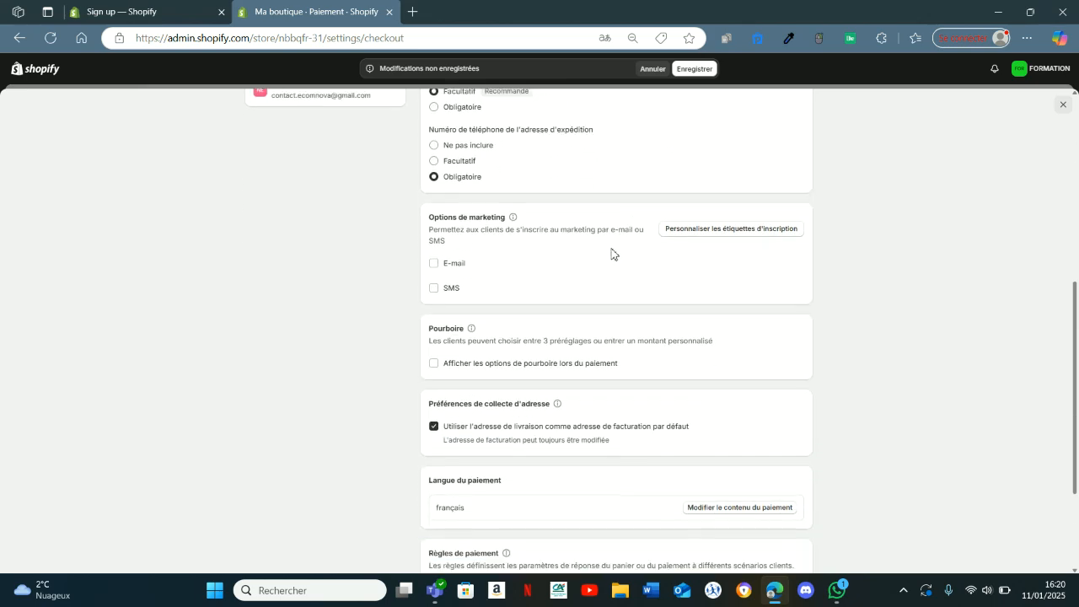
{"action": "scroll", "coordinate": [614, 251], "scroll_direction": "up", "scroll_amount": 5}
{"action": "left_click", "coordinate": [694, 68]}
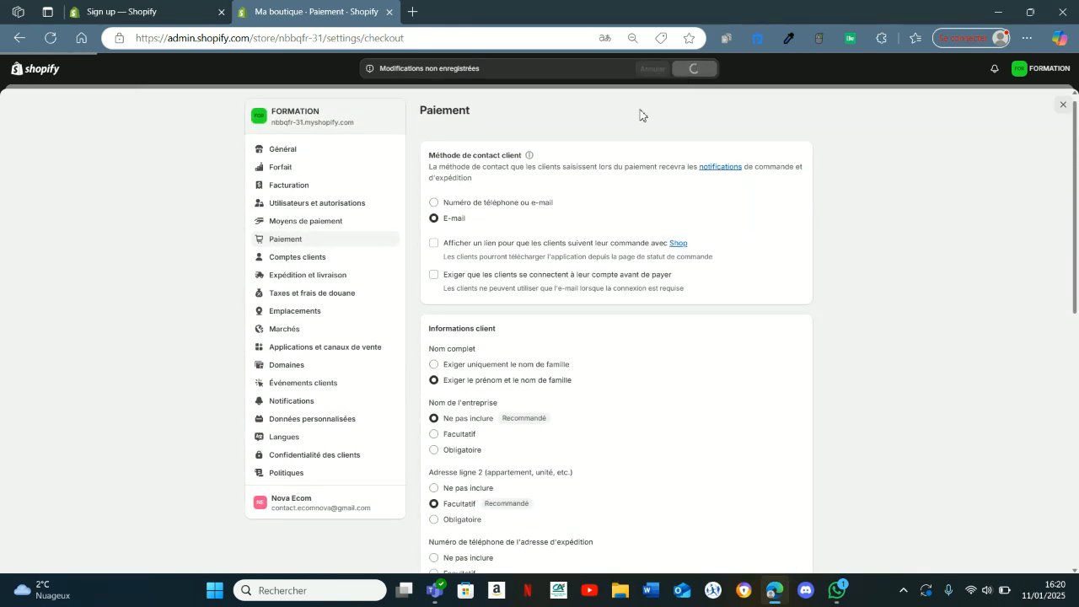
Open the general shipping profile and review its fulfilment location, shipping zones and rates.
{"action": "left_click", "coordinate": [309, 280]}
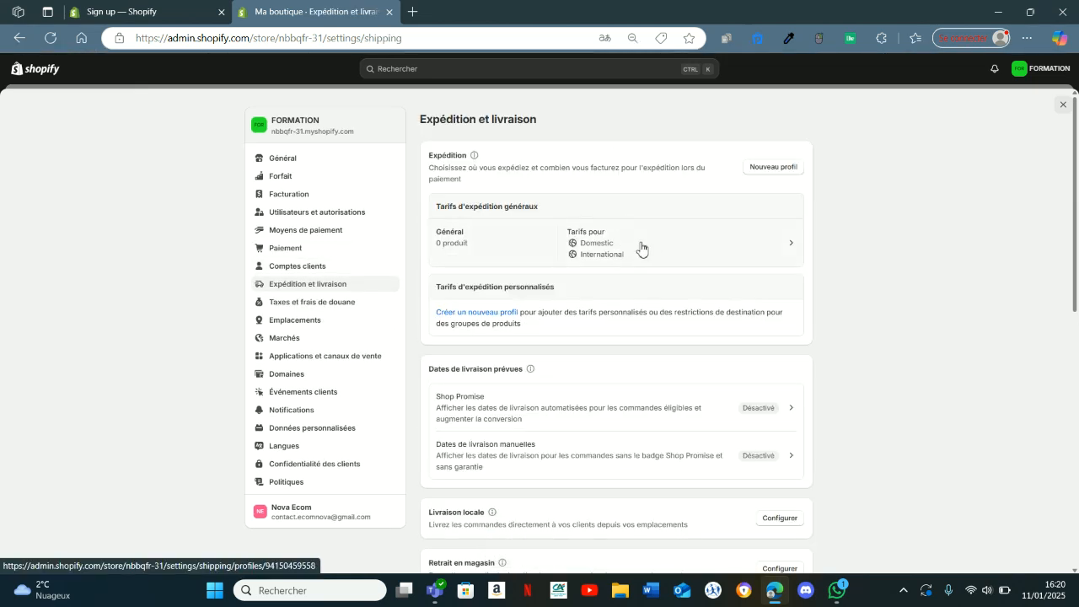
{"action": "left_click", "coordinate": [640, 246]}
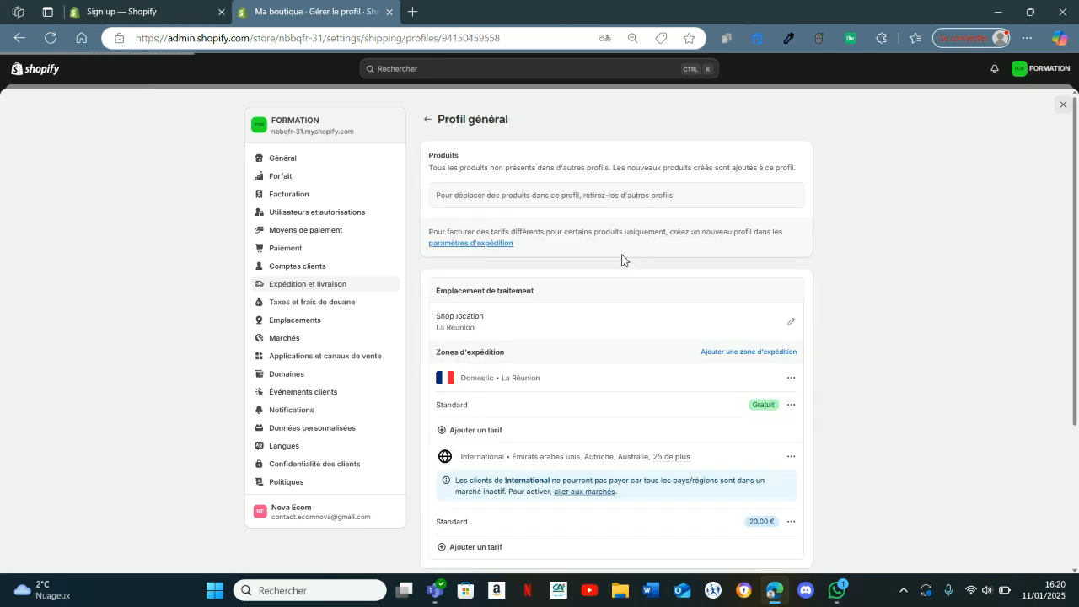
{"action": "scroll", "coordinate": [588, 321], "scroll_direction": "down", "scroll_amount": 1}
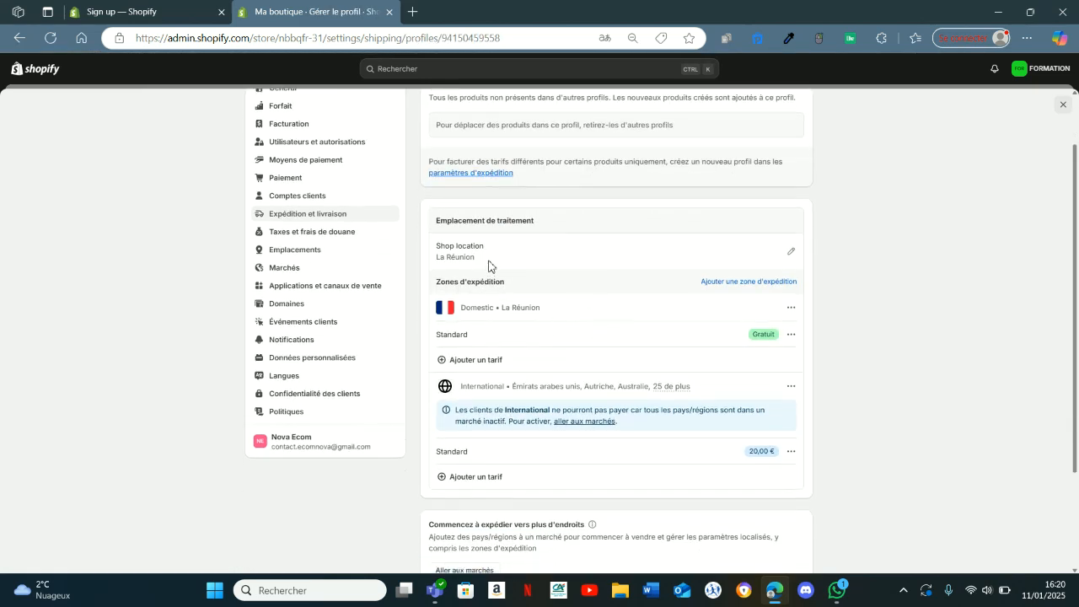
{"action": "scroll", "coordinate": [504, 294], "scroll_direction": "down", "scroll_amount": 1}
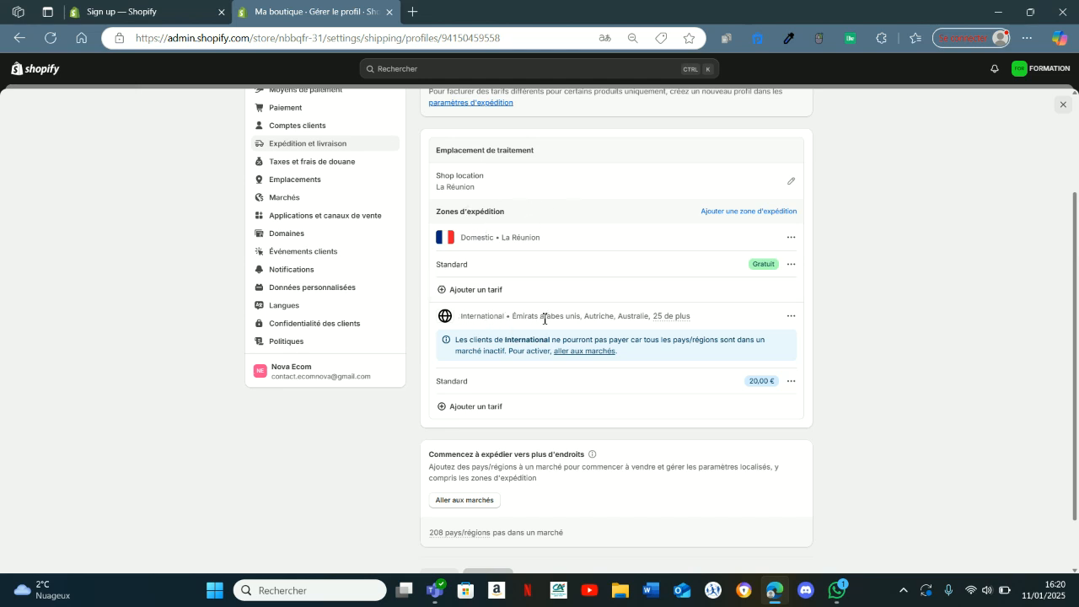
{"action": "scroll", "coordinate": [548, 317], "scroll_direction": "up", "scroll_amount": 1}
{"action": "scroll", "coordinate": [590, 316], "scroll_direction": "down", "scroll_amount": 2}
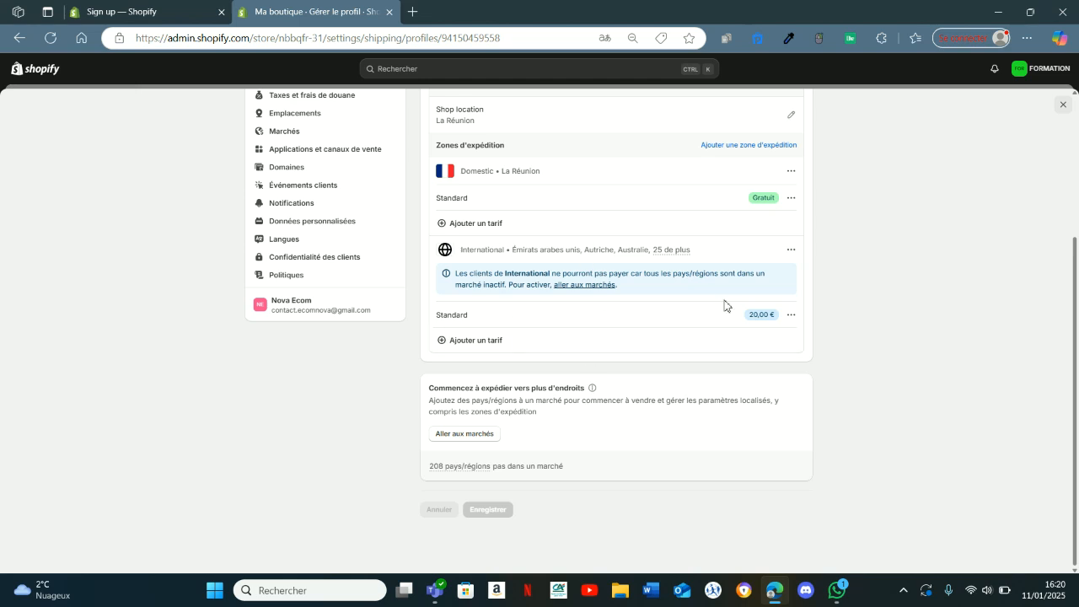
Rename the International zone's Standard rate Livraison Gratuite, set its price to 0 and save the shipping profile.
{"action": "left_click", "coordinate": [791, 315]}
{"action": "left_click", "coordinate": [769, 338]}
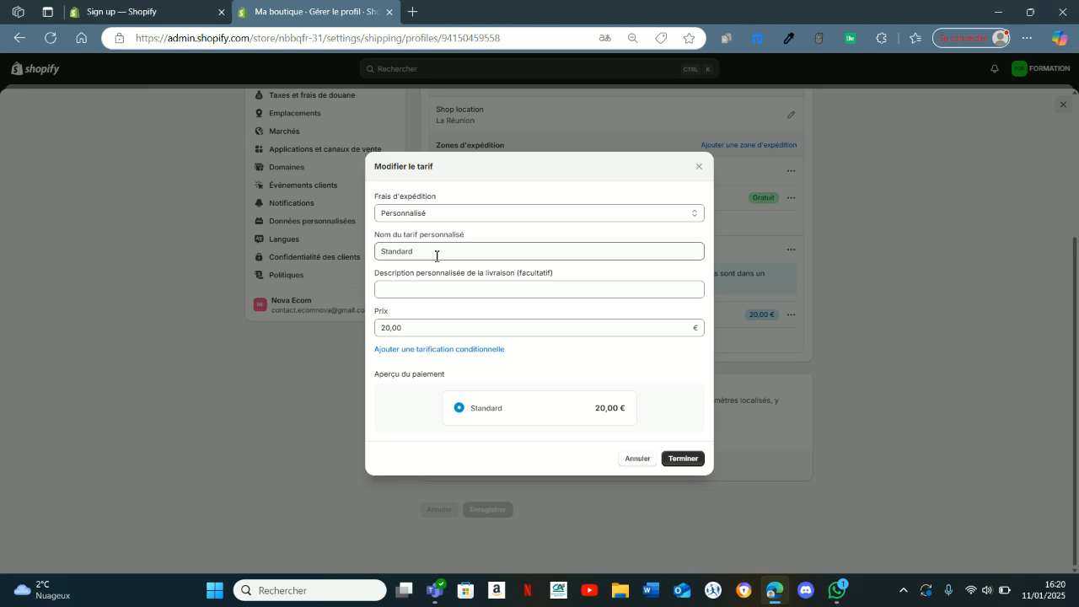
{"action": "left_click_drag", "start_coordinate": [436, 256], "coordinate": [373, 252]}
{"action": "type", "text": "Livraison Gratuite"}
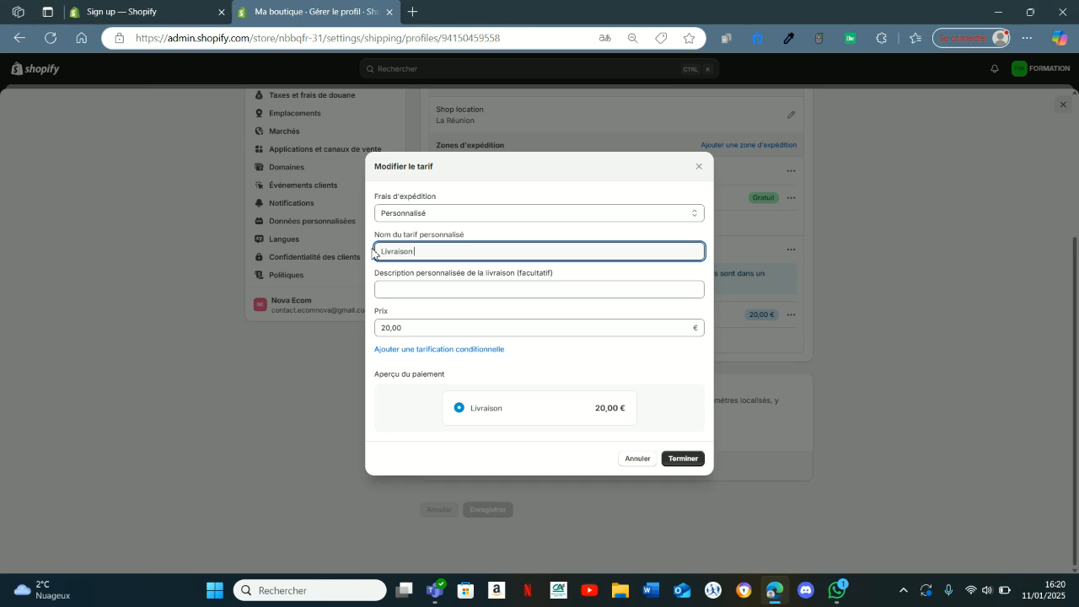
{"action": "double_click", "coordinate": [408, 329]}
{"action": "type", "text": "0"}
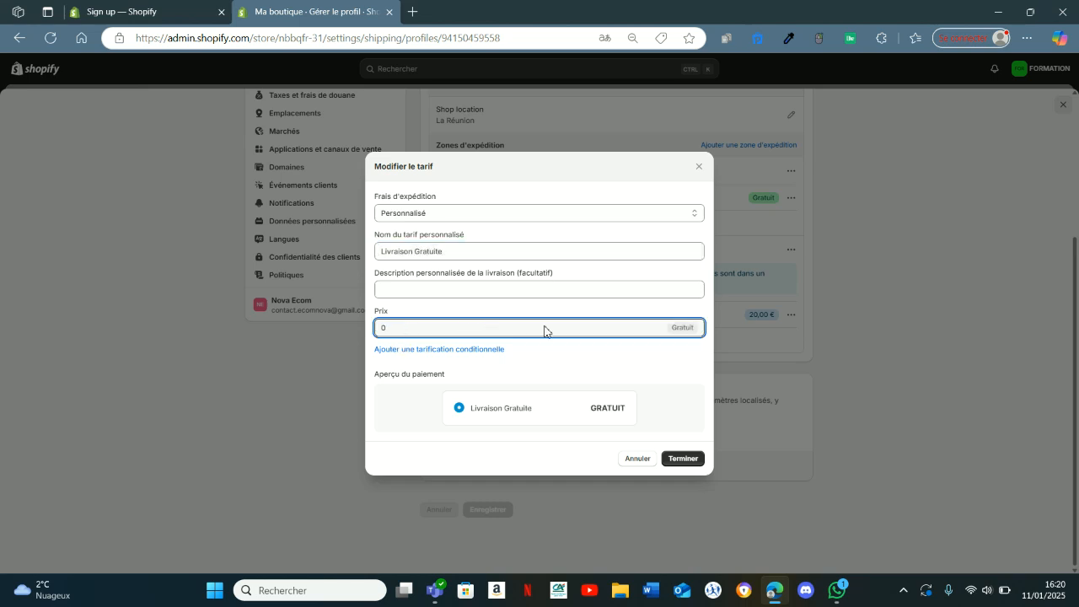
{"action": "left_click", "coordinate": [685, 459]}
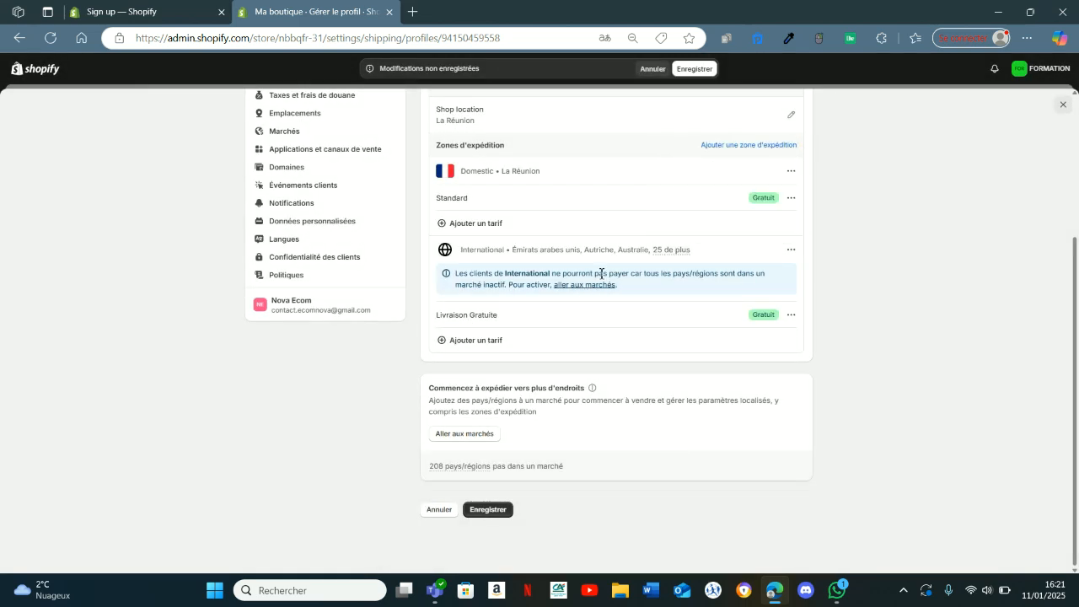
{"action": "left_click", "coordinate": [695, 69]}
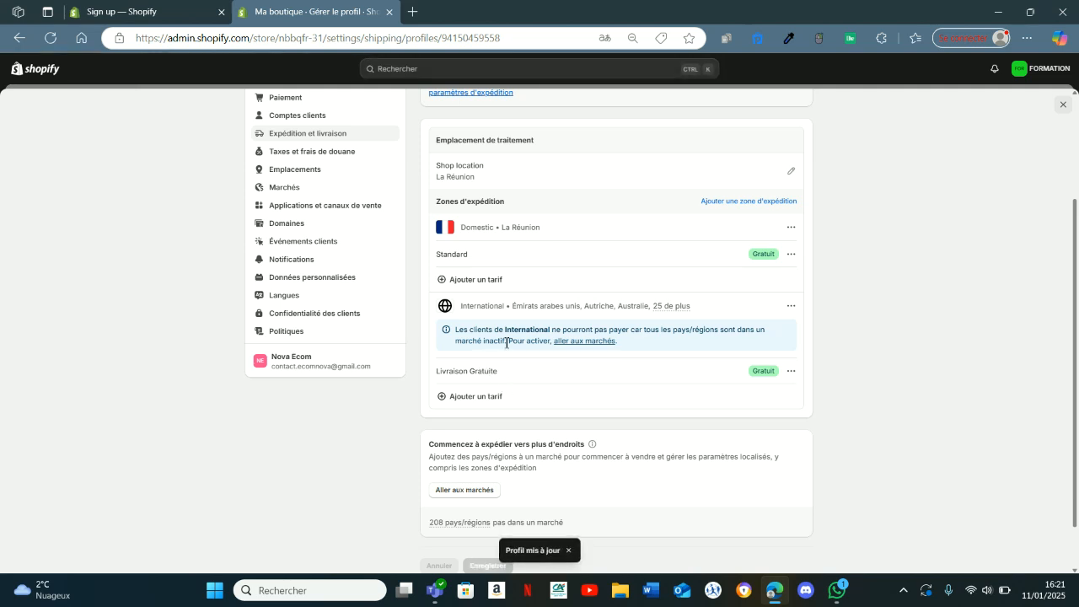
Leave the store settings and open the online store's themes page.
{"action": "scroll", "coordinate": [499, 339], "scroll_direction": "up", "scroll_amount": 3}
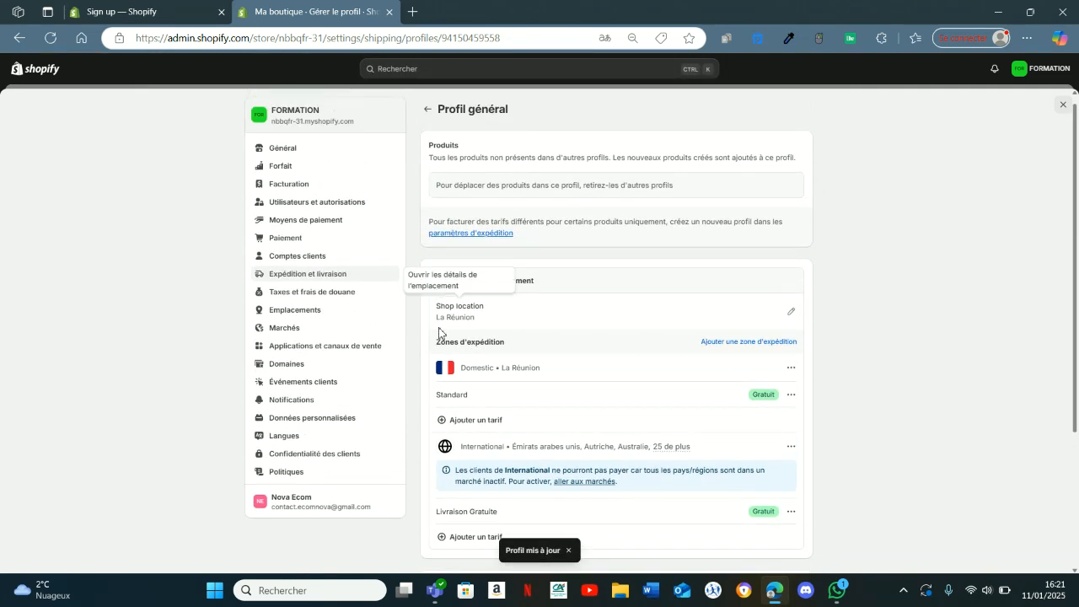
{"action": "scroll", "coordinate": [419, 349], "scroll_direction": "down", "scroll_amount": 2}
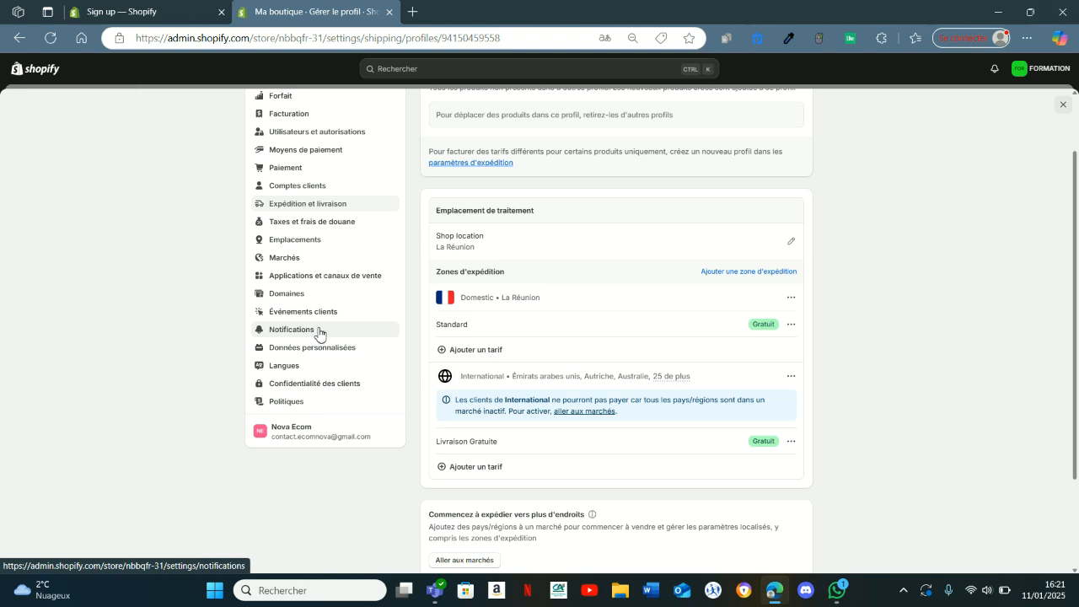
{"action": "scroll", "coordinate": [965, 310], "scroll_direction": "up", "scroll_amount": 2}
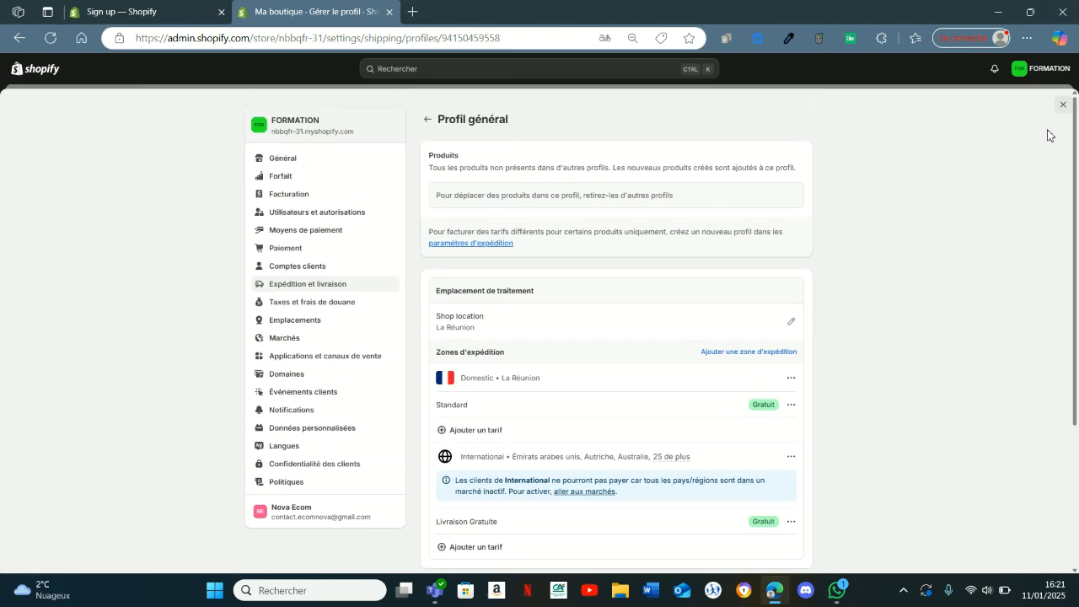
{"action": "left_click", "coordinate": [1062, 104]}
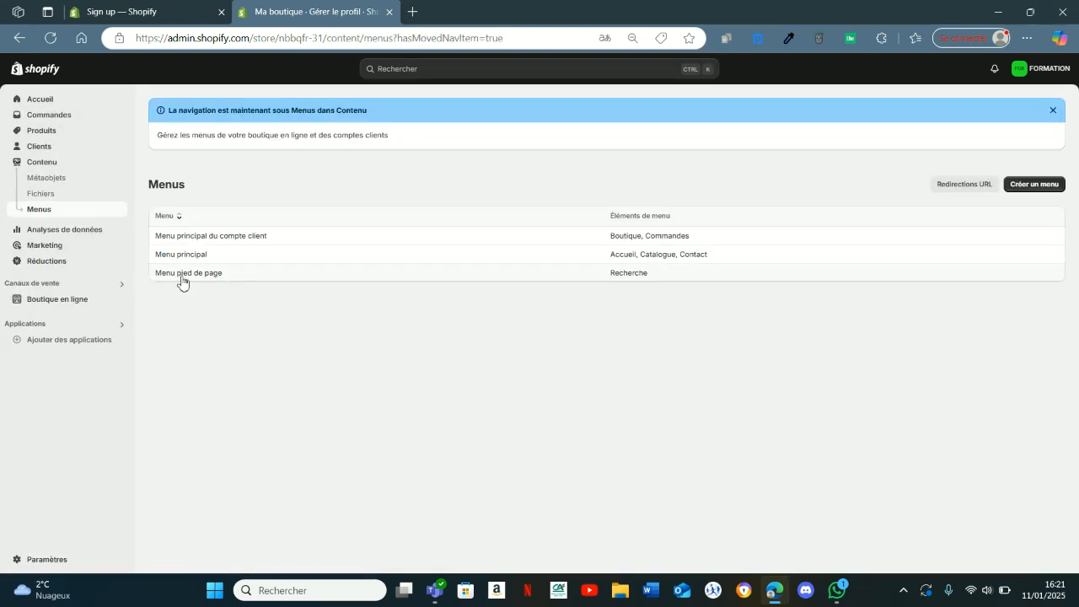
{"action": "left_click", "coordinate": [67, 299]}
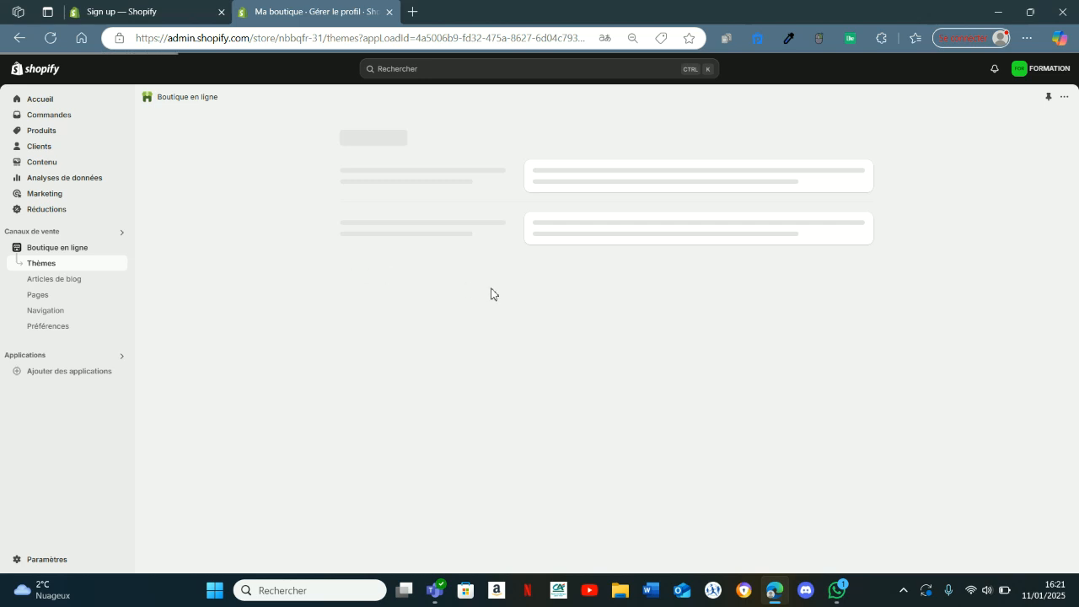